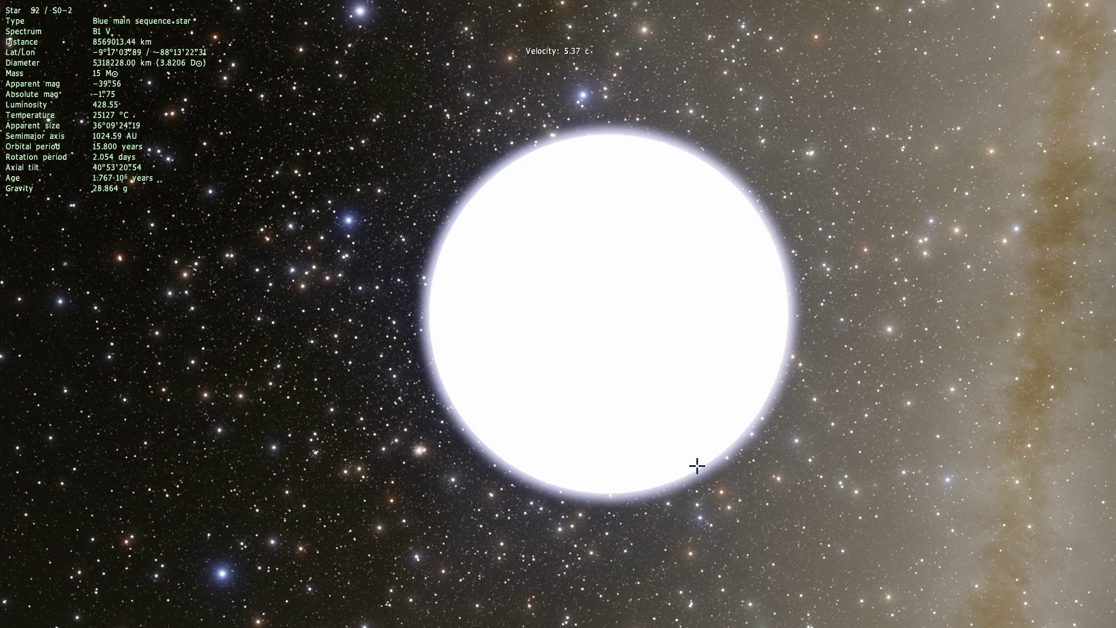
Pull back from star S2 and accelerate time to watch the surrounding stars move.
key("s")
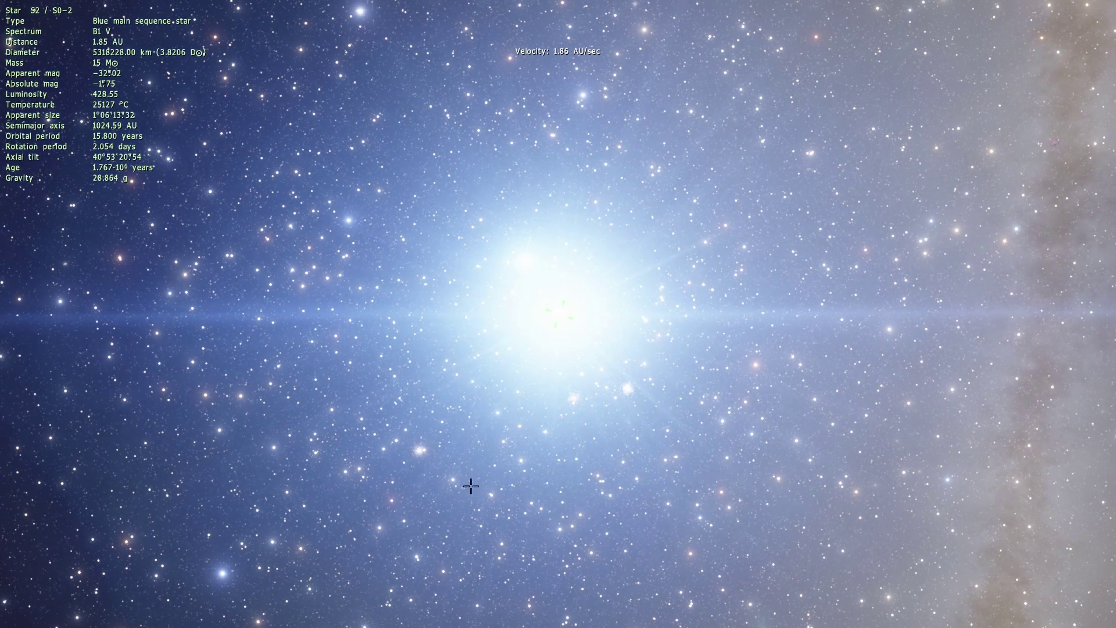
mouse_move(104, 620)
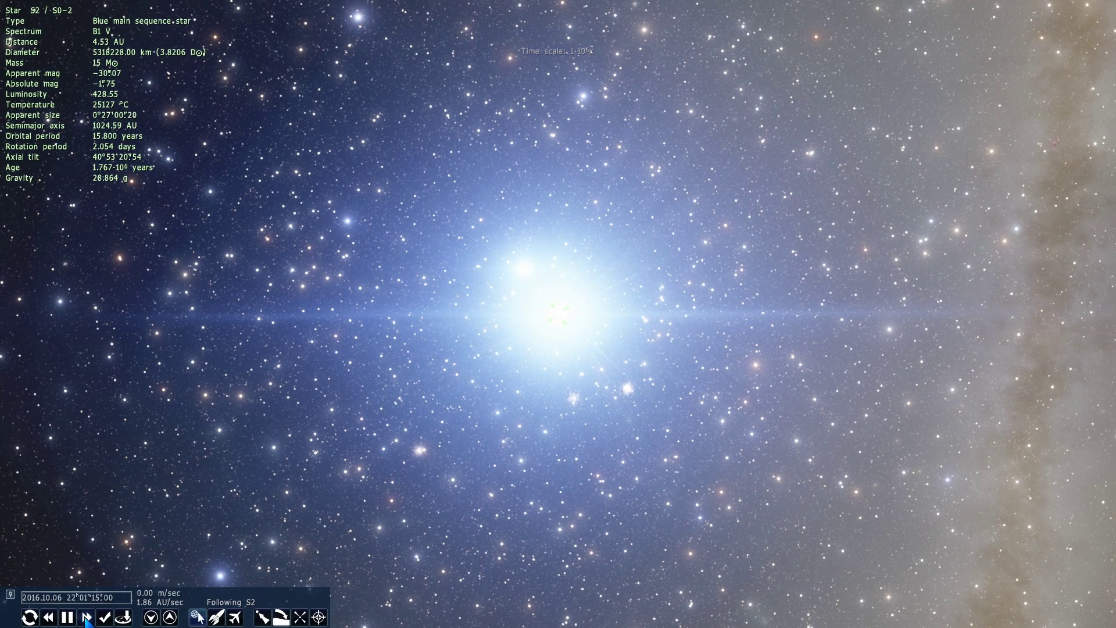
right_click_drag(603, 418, 537, 555)
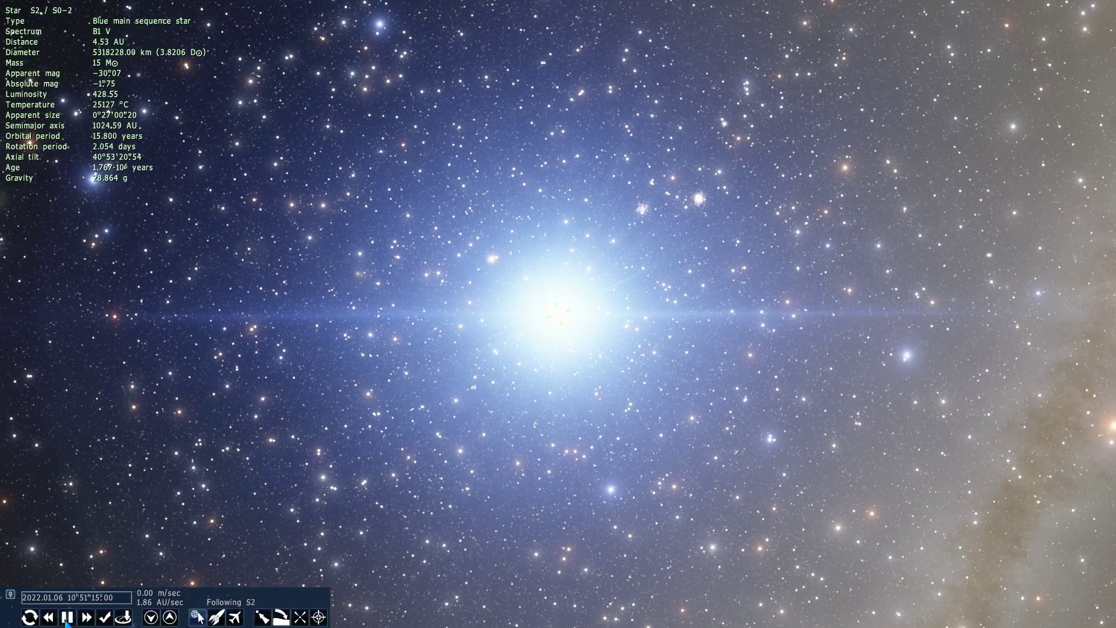
left_click(86, 617)
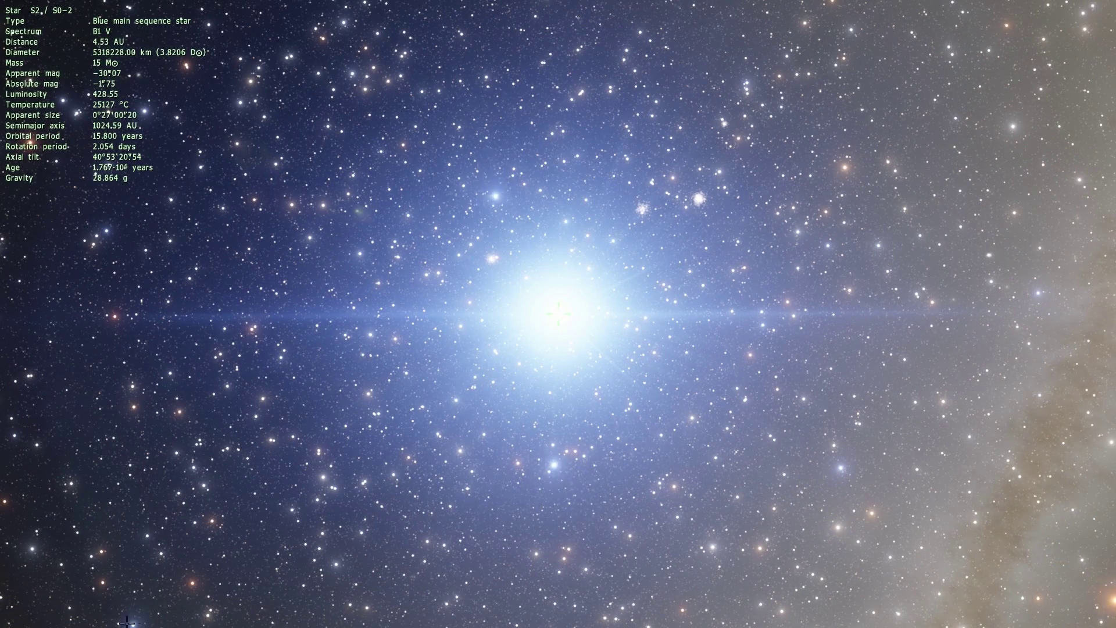
mouse_move(97, 623)
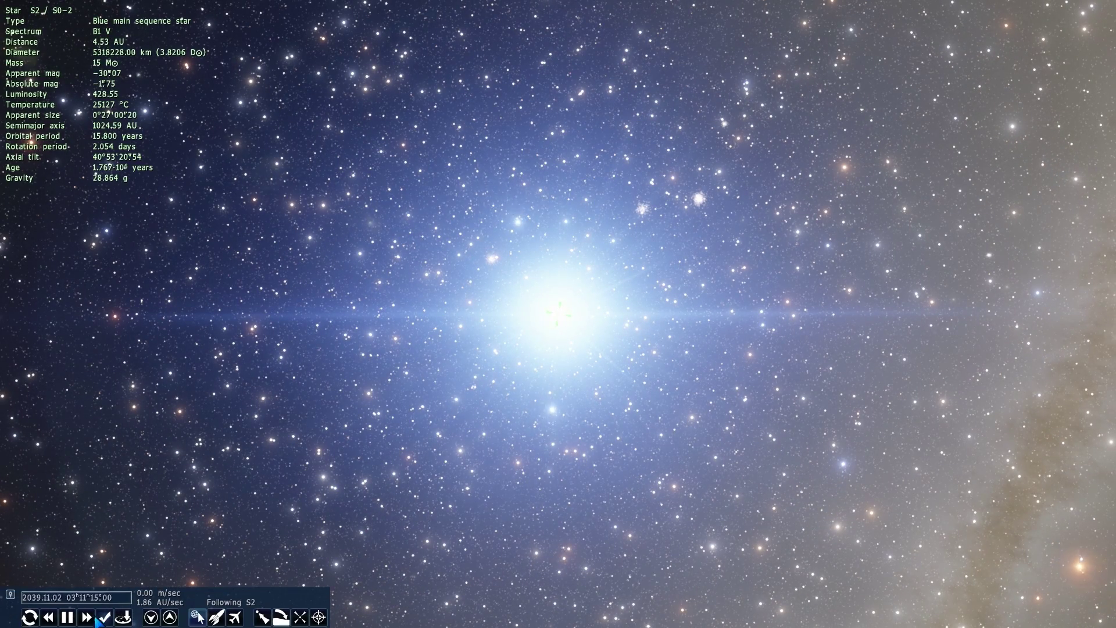
left_click(49, 619)
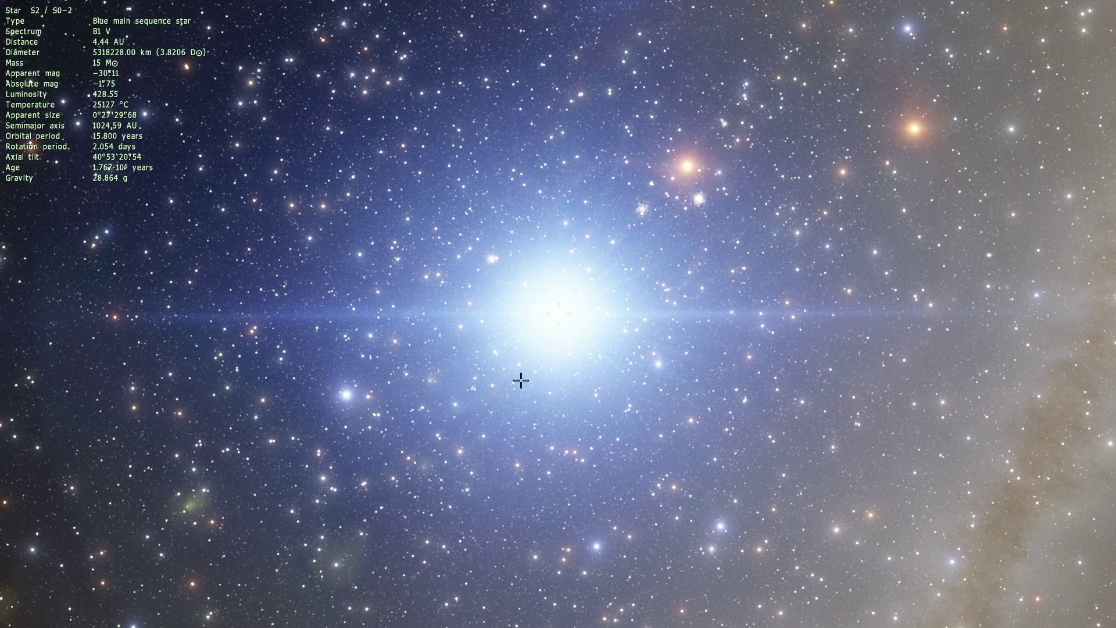
Pause and resume time around S2 while reducing the time rate.
key("space")
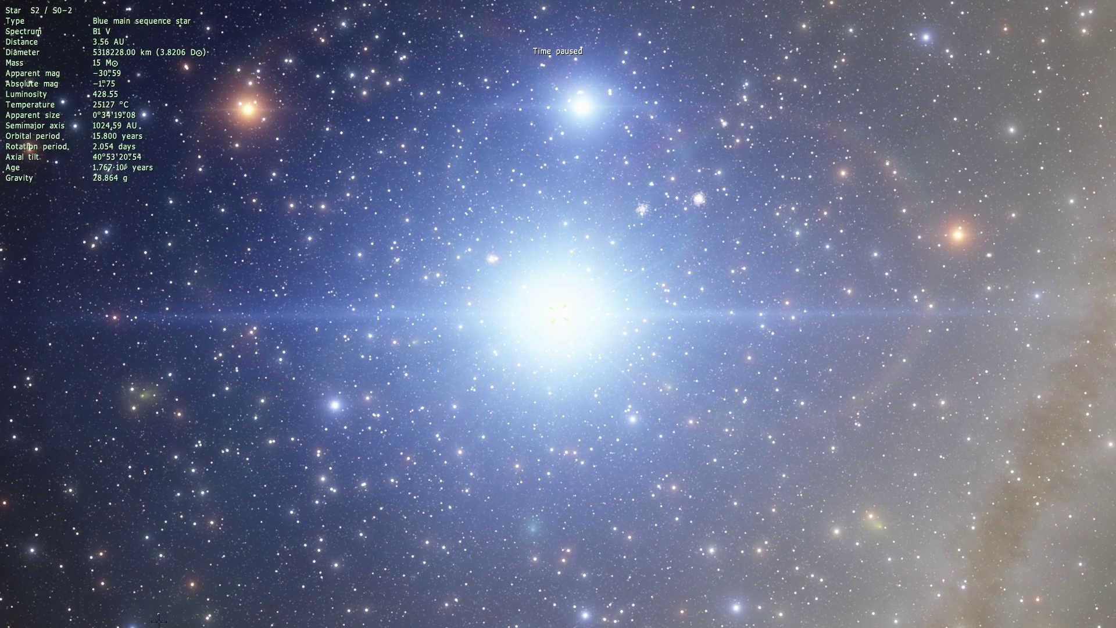
mouse_move(105, 617)
key("space")
left_click(50, 618)
key("space")
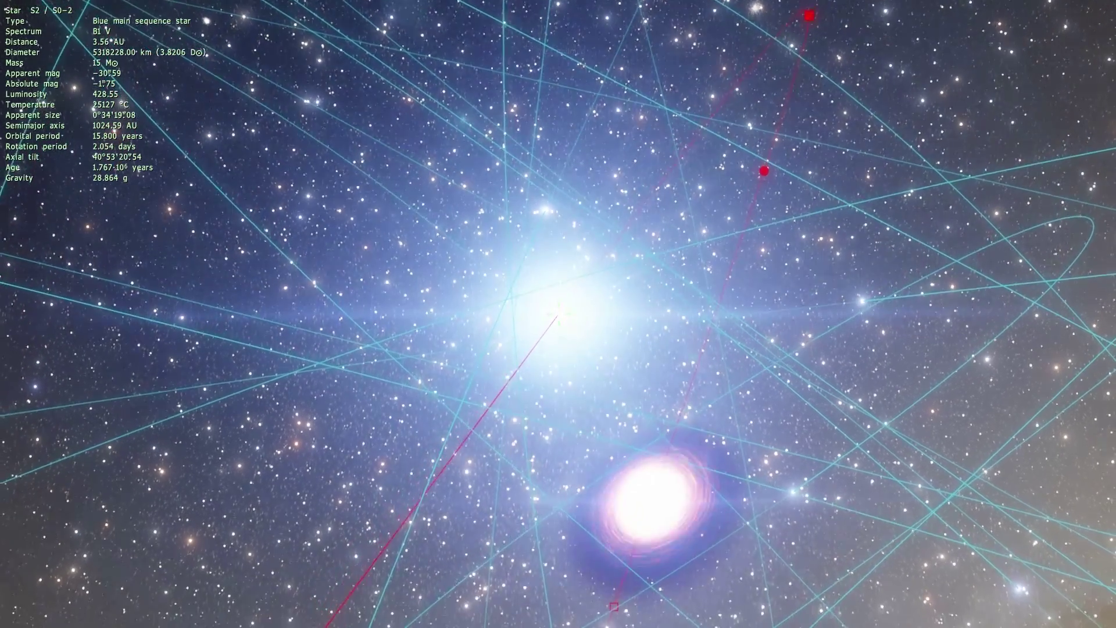
Examine S2 and its orbit beside the black hole from several angles while running time forward.
right_click_drag(769, 344, 768, 195)
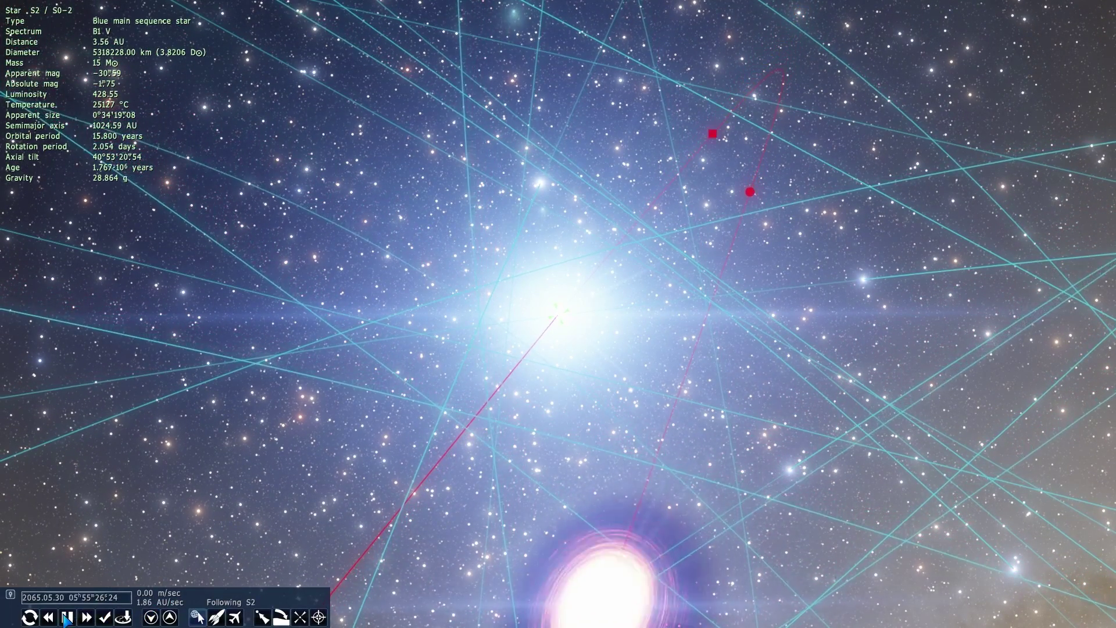
left_click(66, 619)
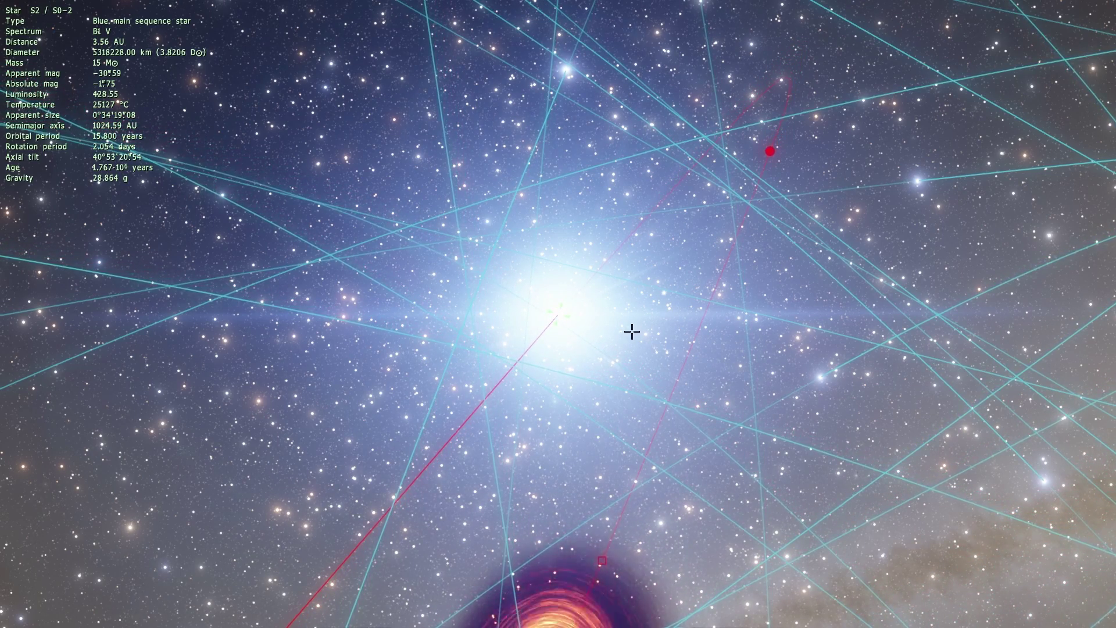
right_click_drag(624, 371, 625, 334)
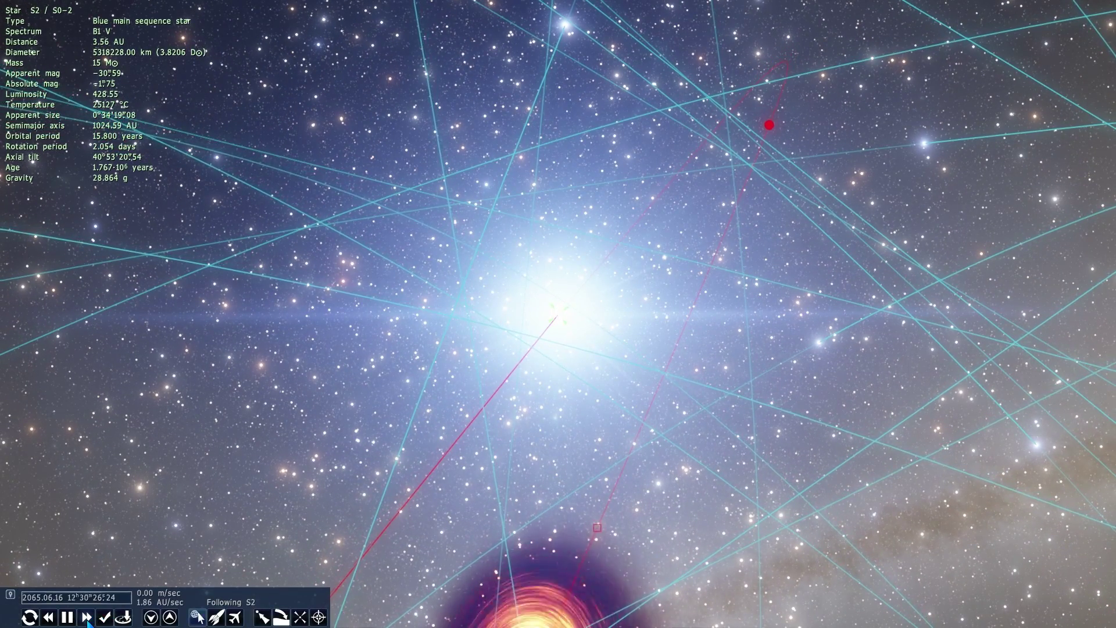
left_click(87, 619)
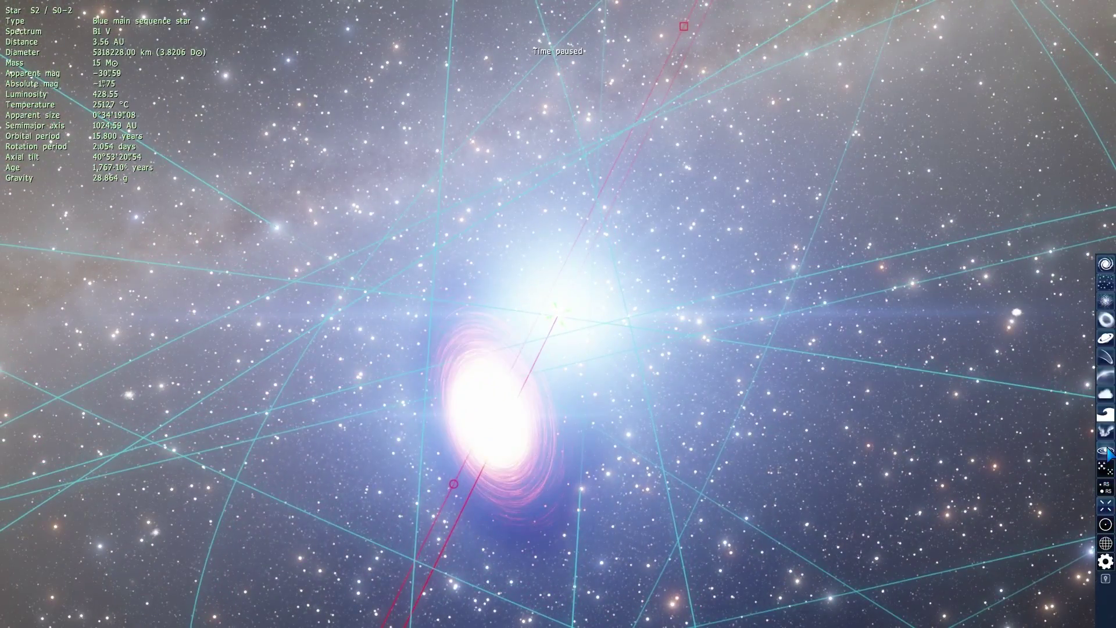
key("space")
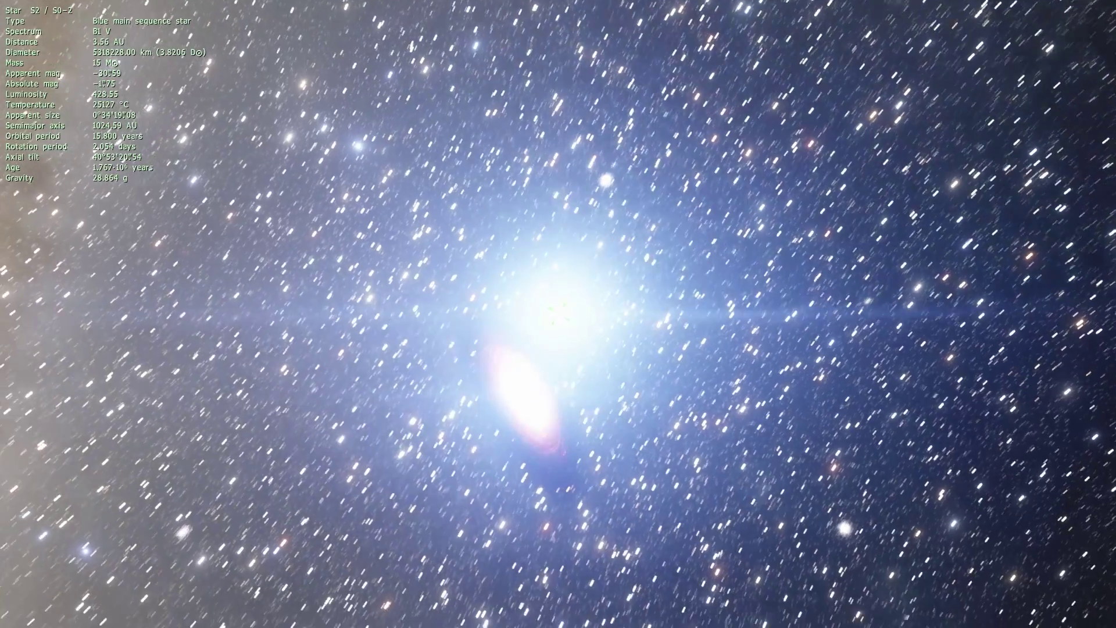
Pull back to about 0.23 ly from S2 and speed up time to watch the central star cluster orbit.
key("s")
scroll(633, 393, "up", 8)
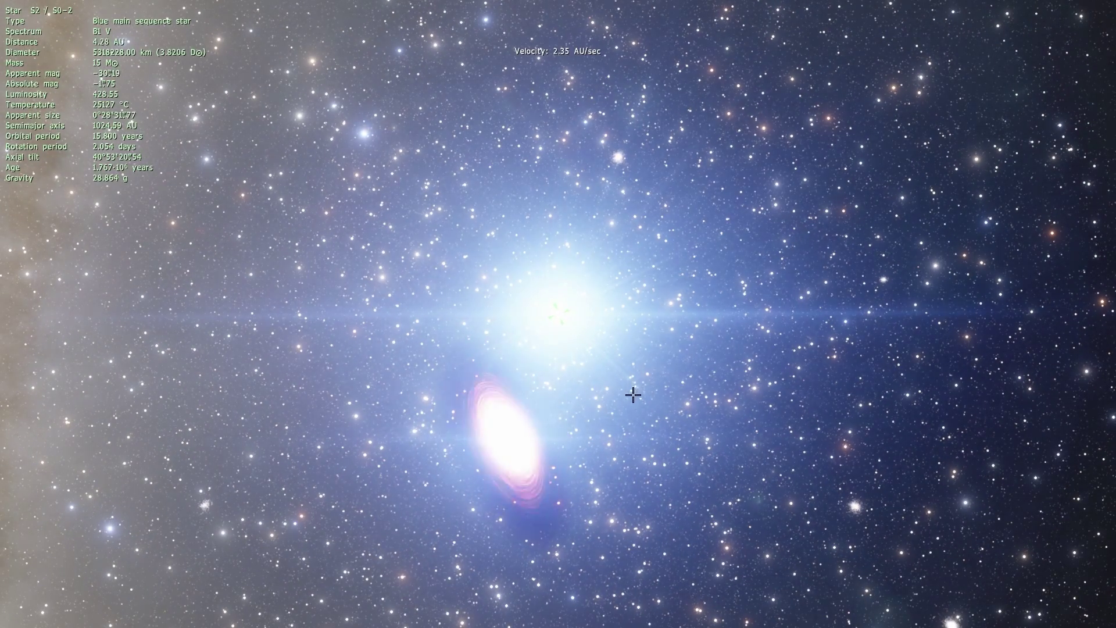
scroll(622, 411, "up", 6)
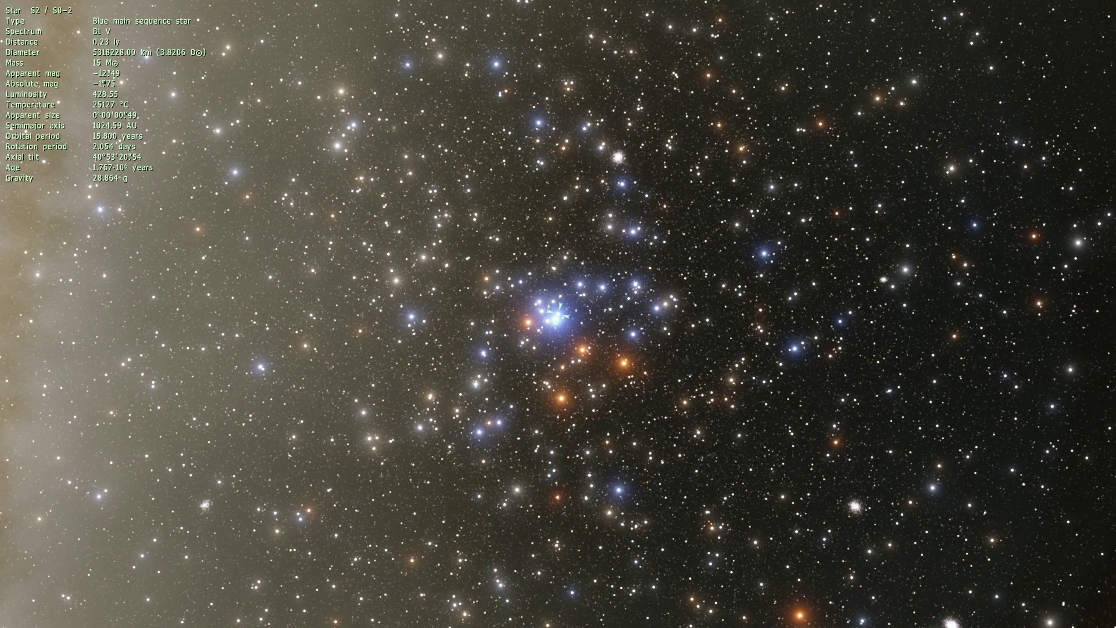
mouse_move(126, 623)
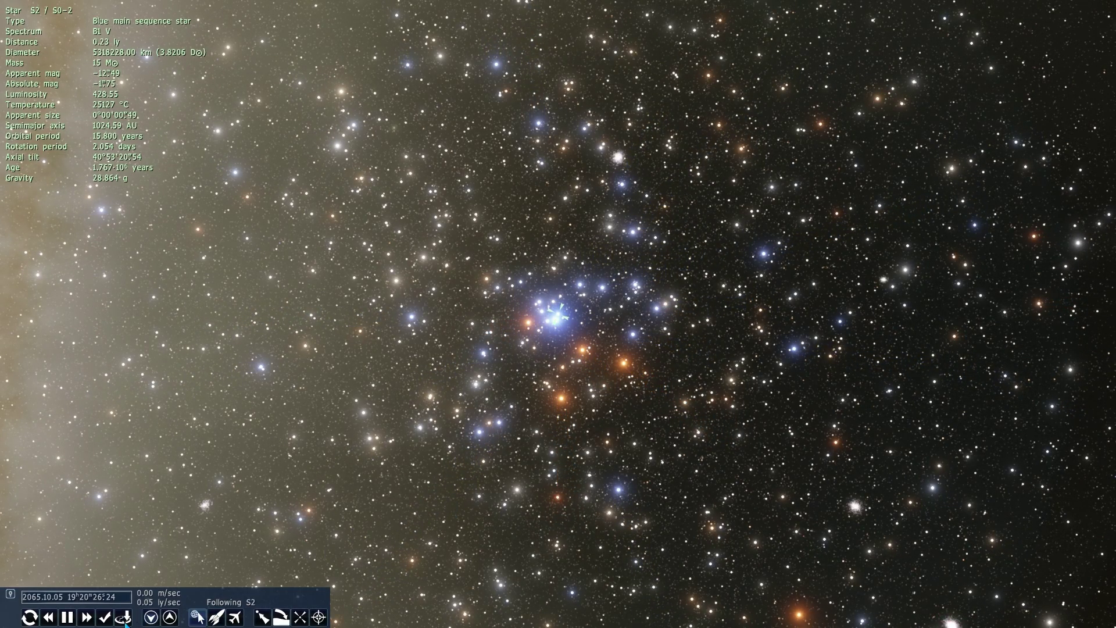
left_click(86, 617)
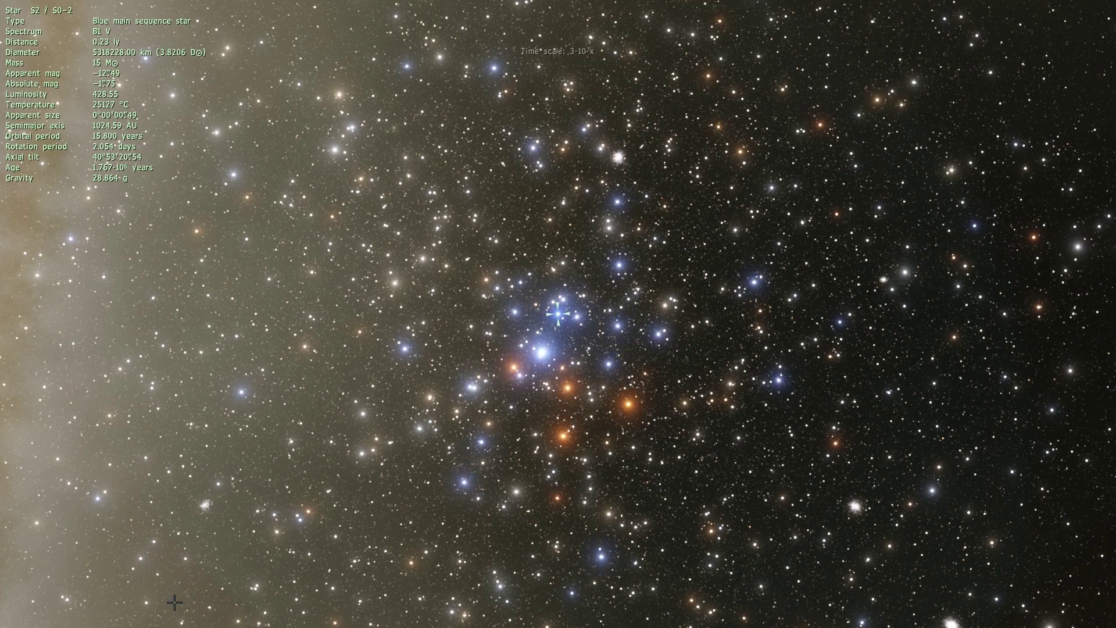
left_click(86, 617)
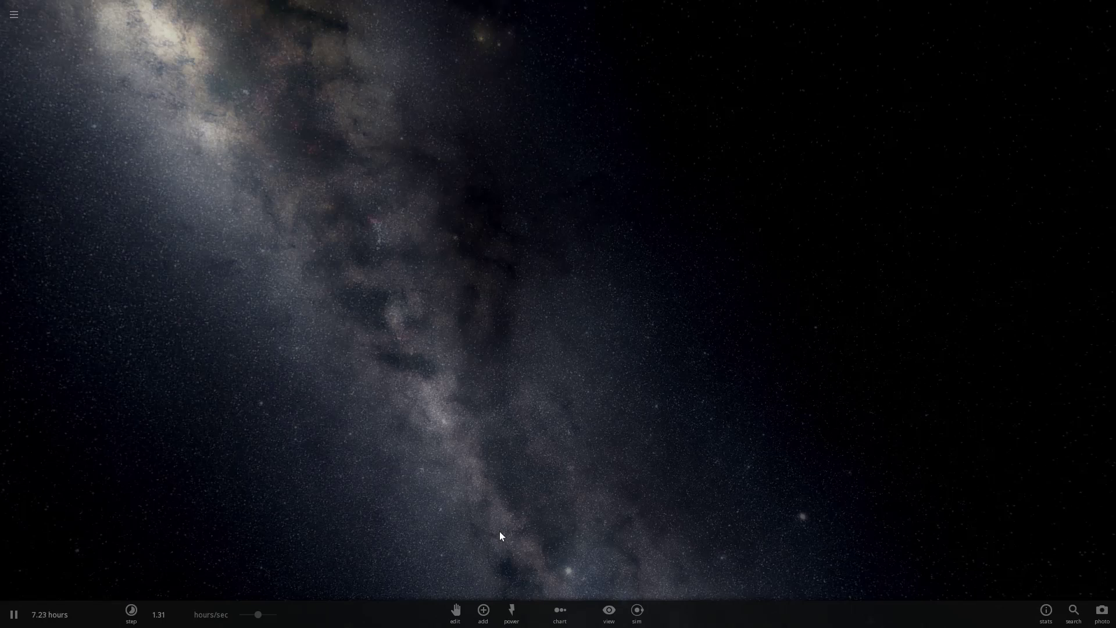
Switch to Universe Sandbox and place the Sagittarius A* black hole in the empty simulation.
left_click(483, 612)
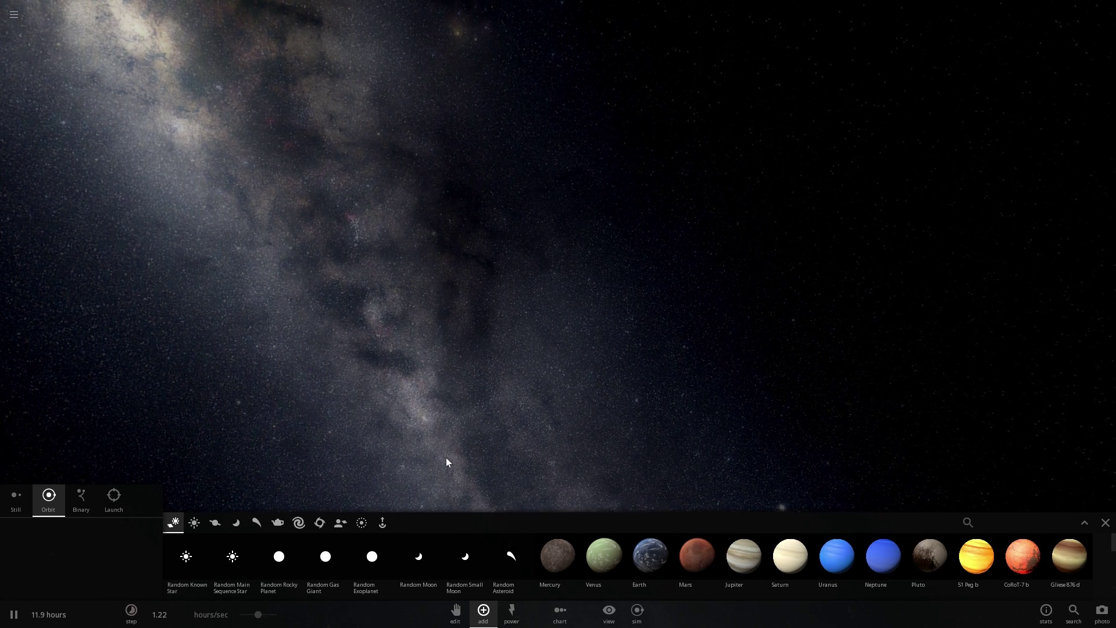
left_click(319, 523)
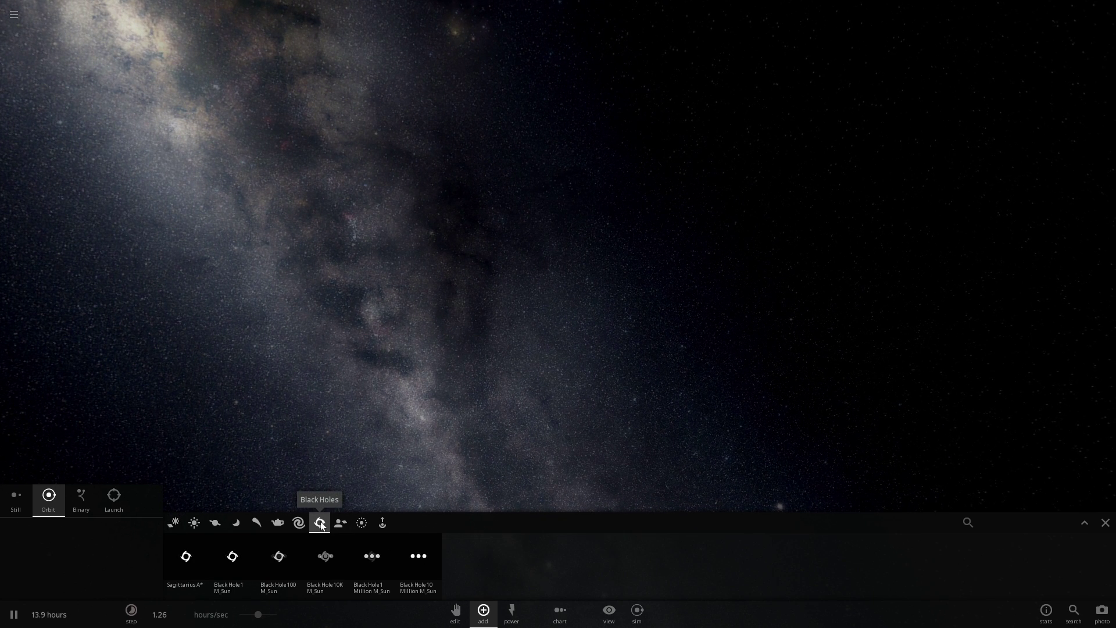
left_click(194, 557)
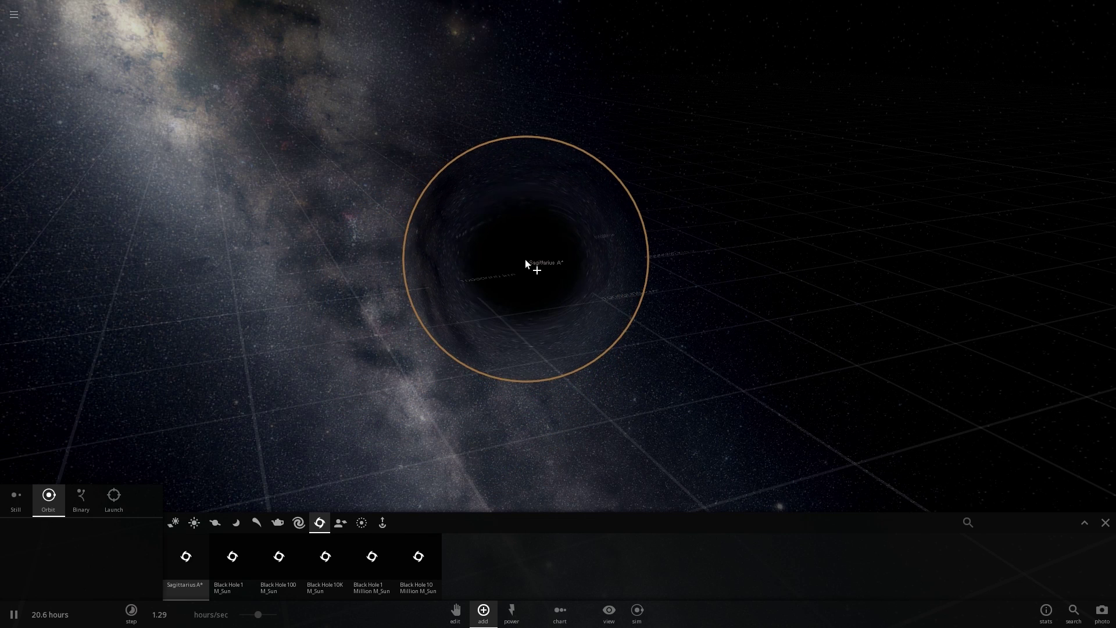
left_click(525, 259)
key("Escape")
left_click(528, 278)
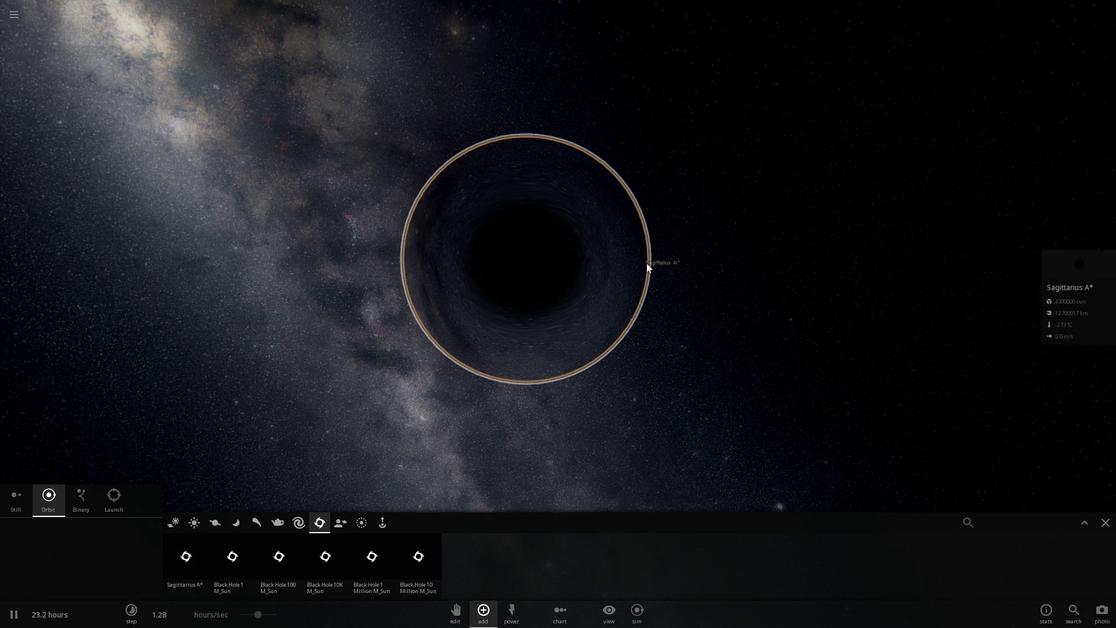
Open the properties of Sagittarius A* and examine its mass, radius and light distortion, then close them.
left_click(1073, 267)
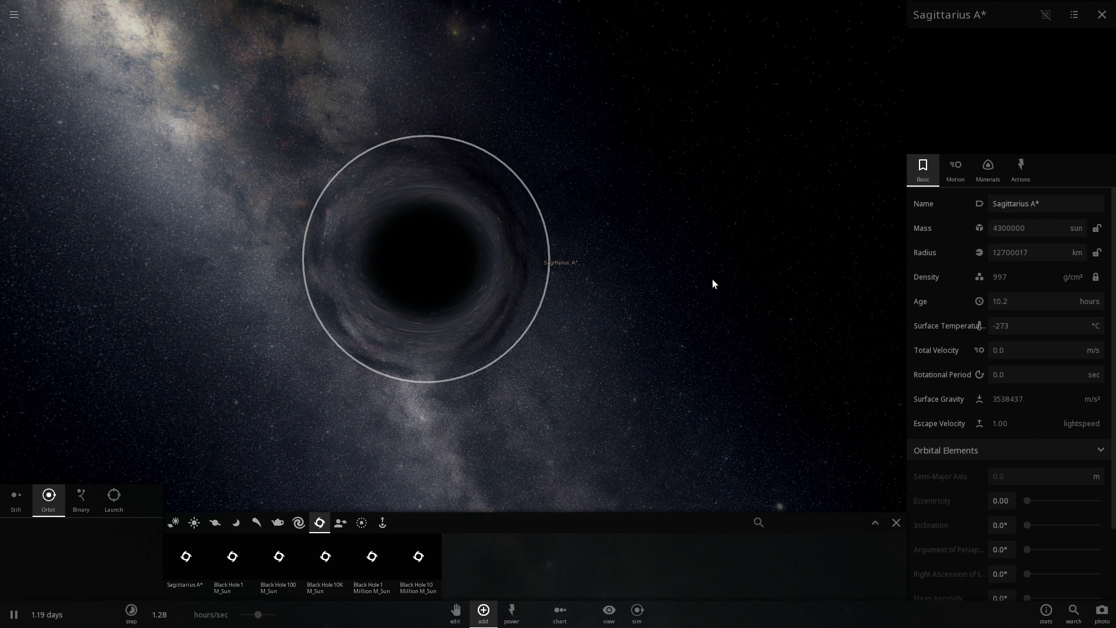
left_click_drag(718, 281, 681, 283)
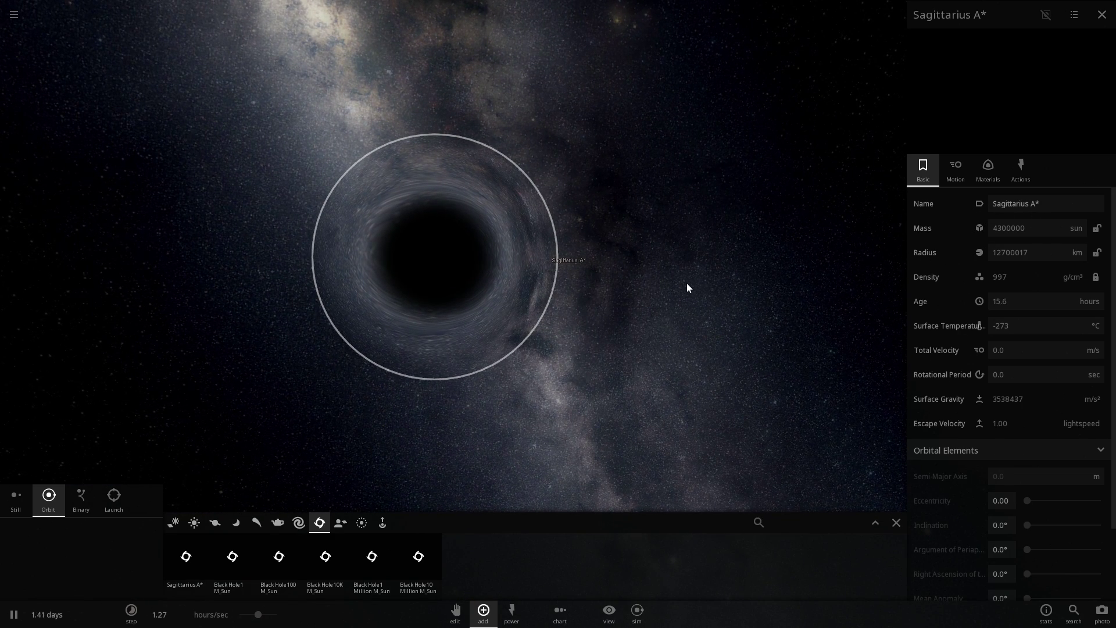
left_click_drag(687, 283, 639, 315)
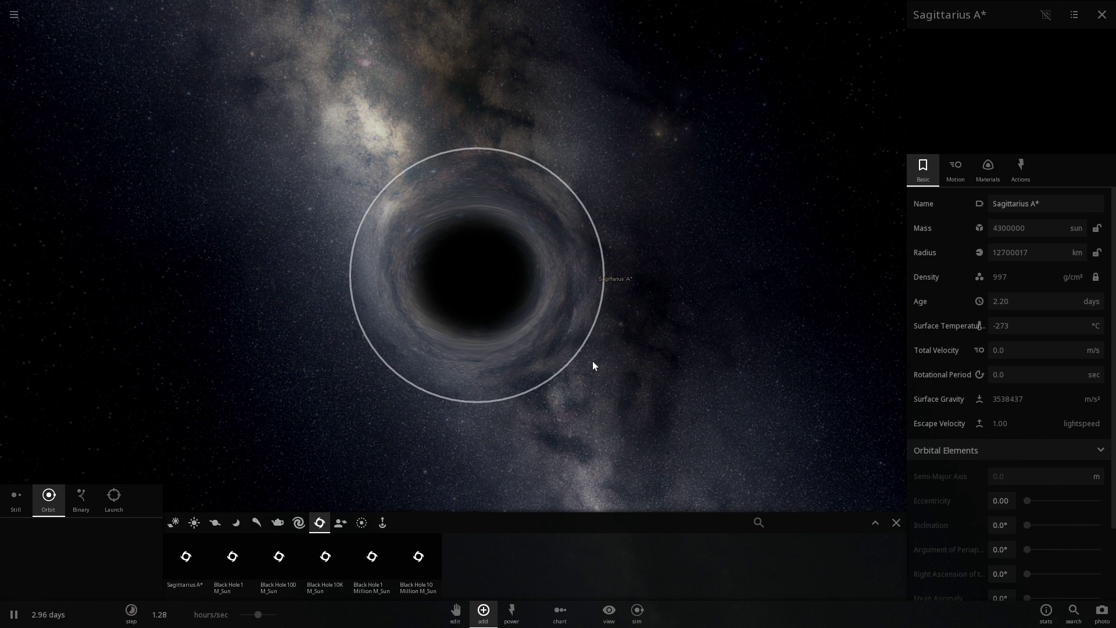
left_click(518, 313)
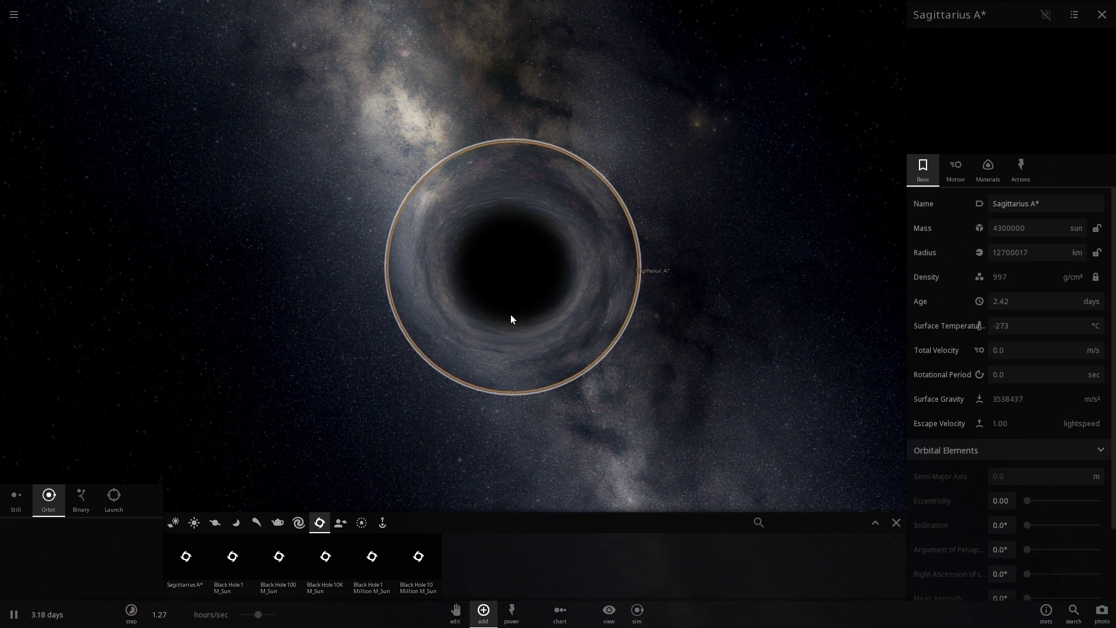
scroll(539, 326, "up", 3)
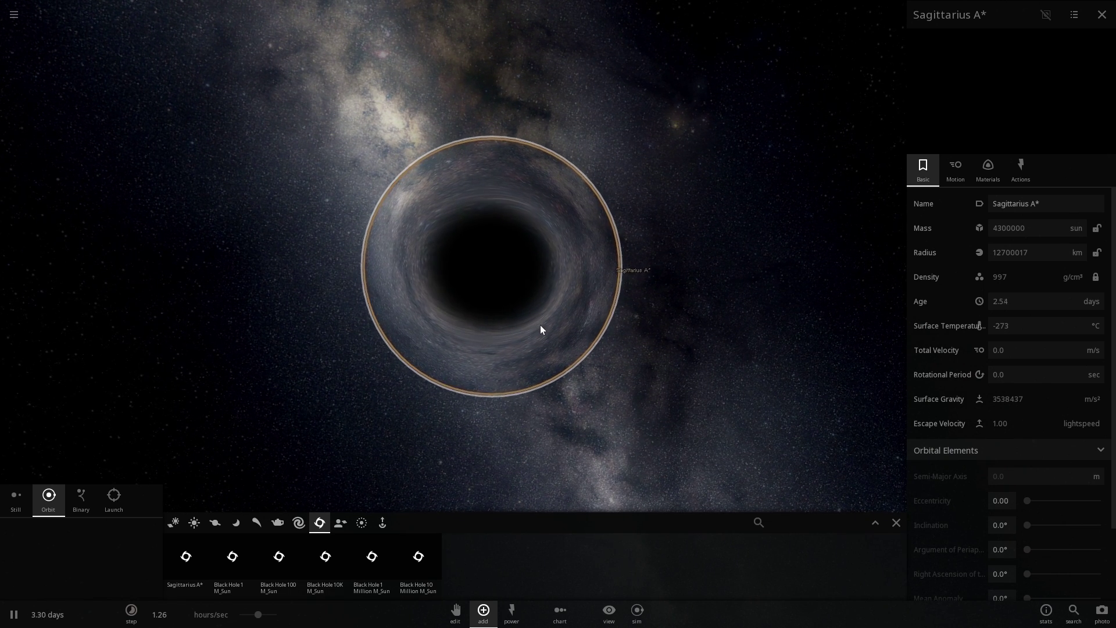
scroll(543, 330, "up", 3)
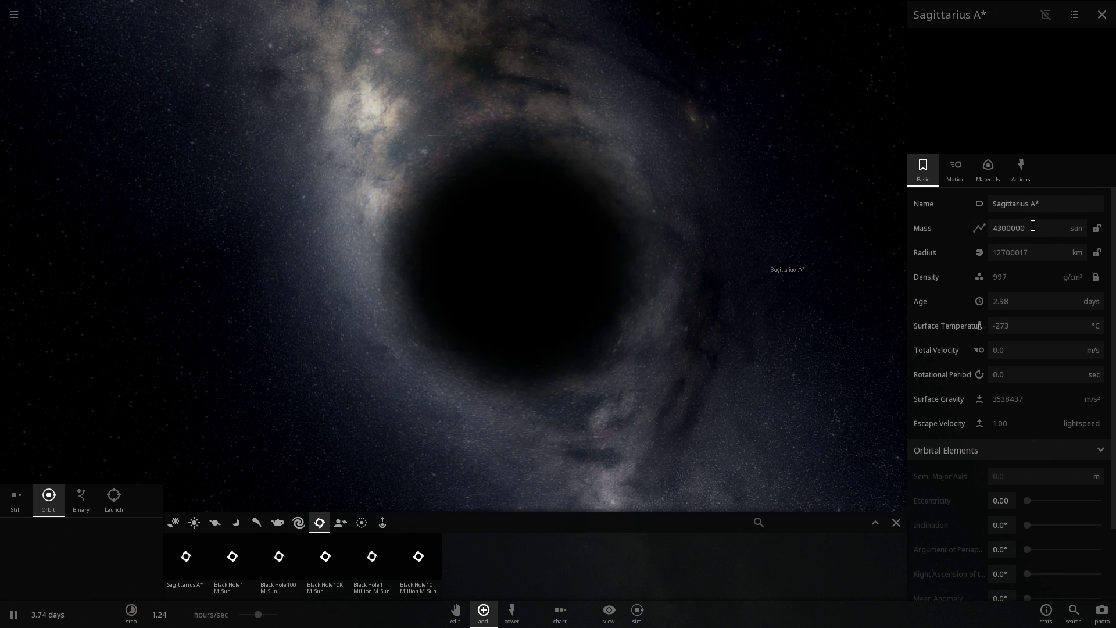
scroll(829, 252, "down", 3)
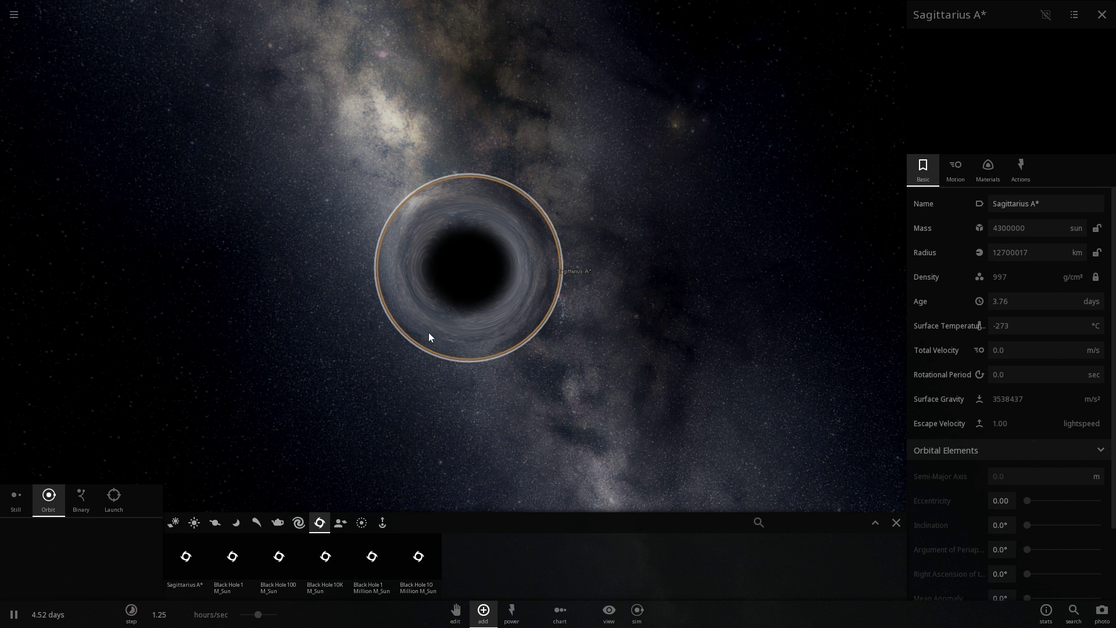
left_click(342, 334)
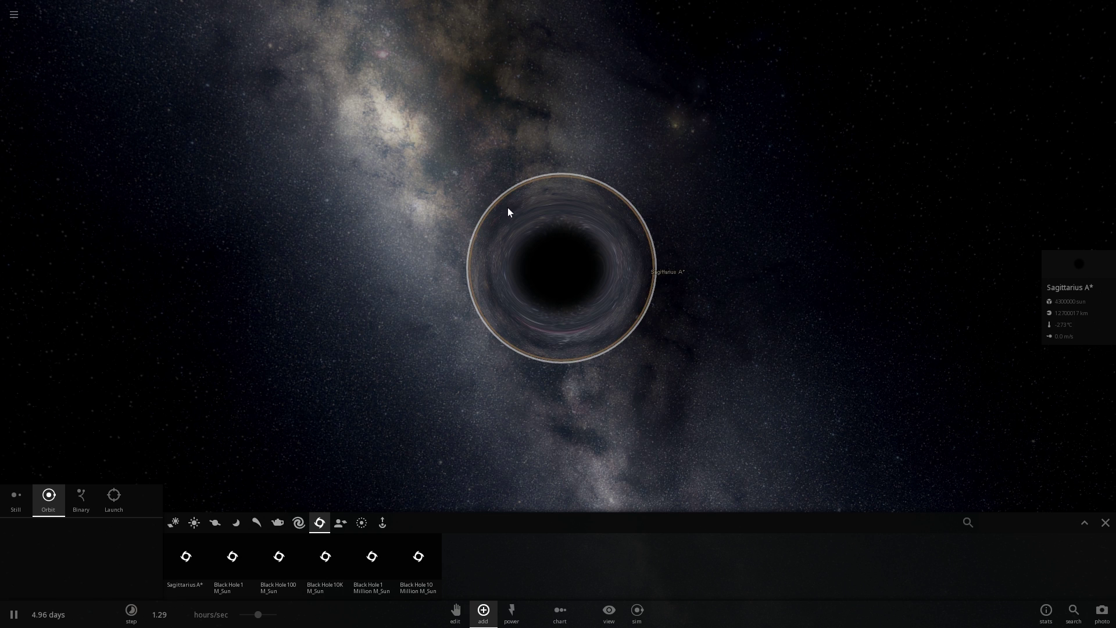
scroll(653, 302, "up", 3)
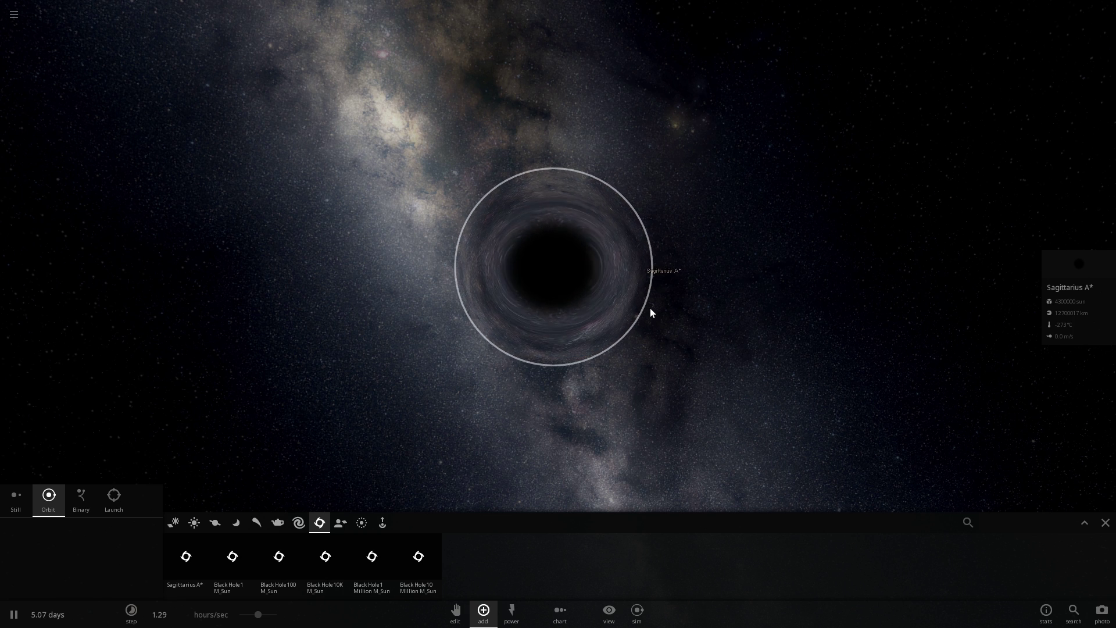
right_click_drag(625, 340, 584, 259)
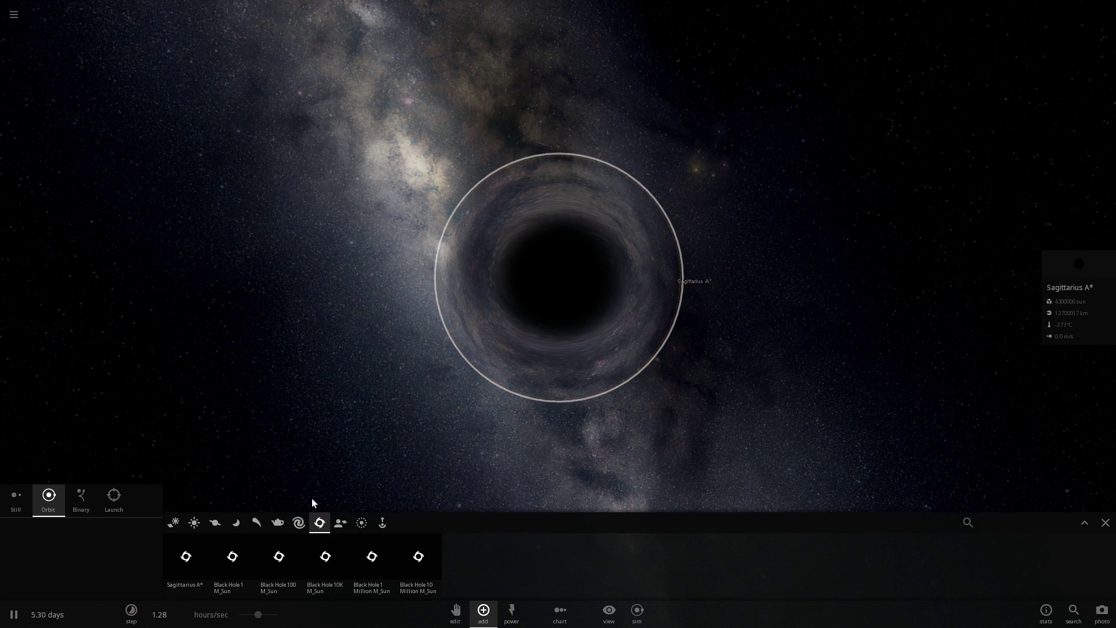
Display the catalogue of stars to add and observe the stars orbiting Sagittarius A*.
left_click(190, 523)
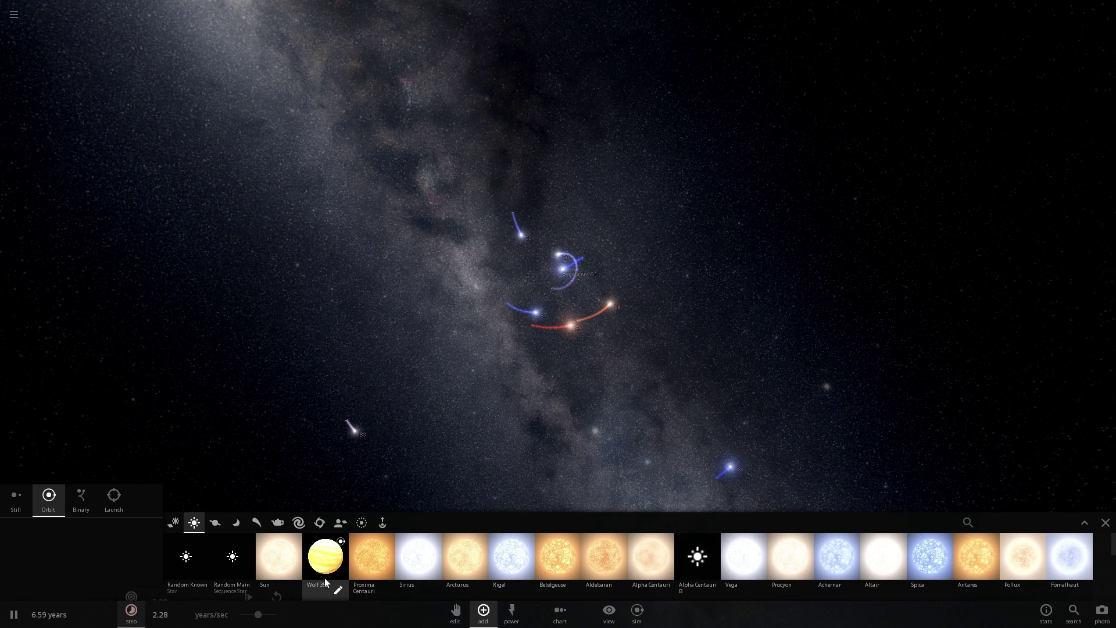
mouse_move(334, 565)
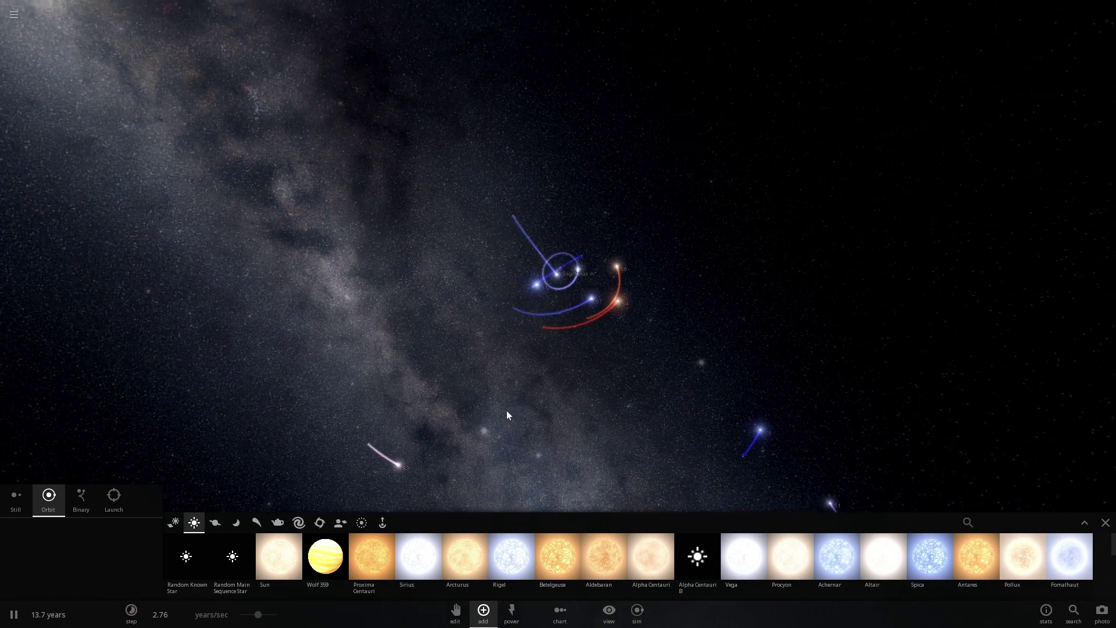
scroll(564, 344, "down", 2)
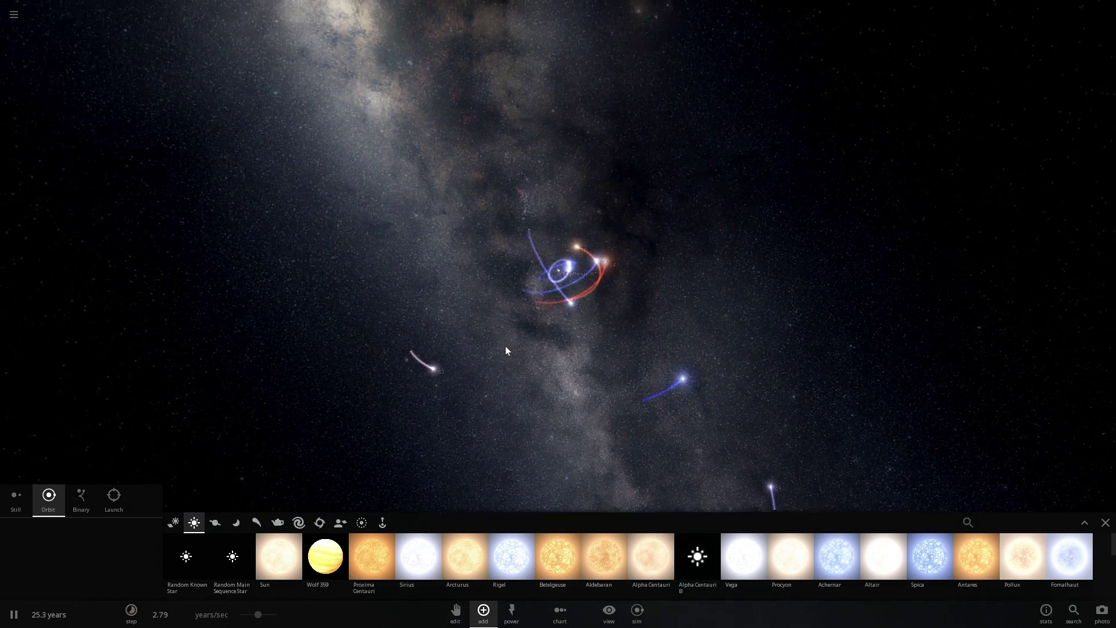
Focus on Sagittarius A*, then follow star S2 and examine its orbital elements and its motion around the black hole.
double_click(559, 271)
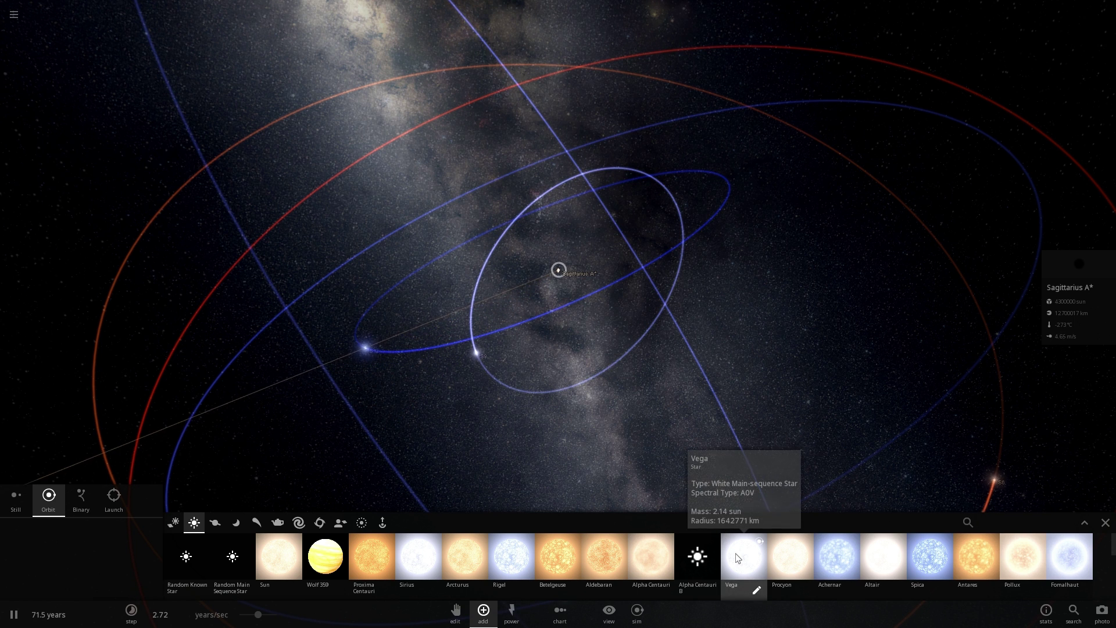
left_click(786, 559)
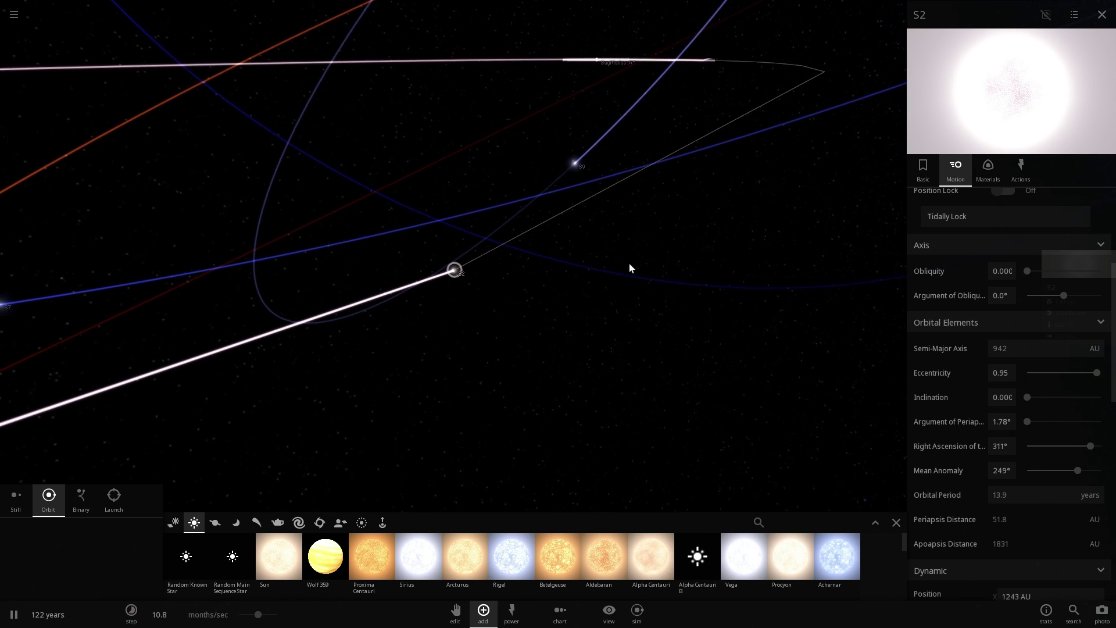
key("space")
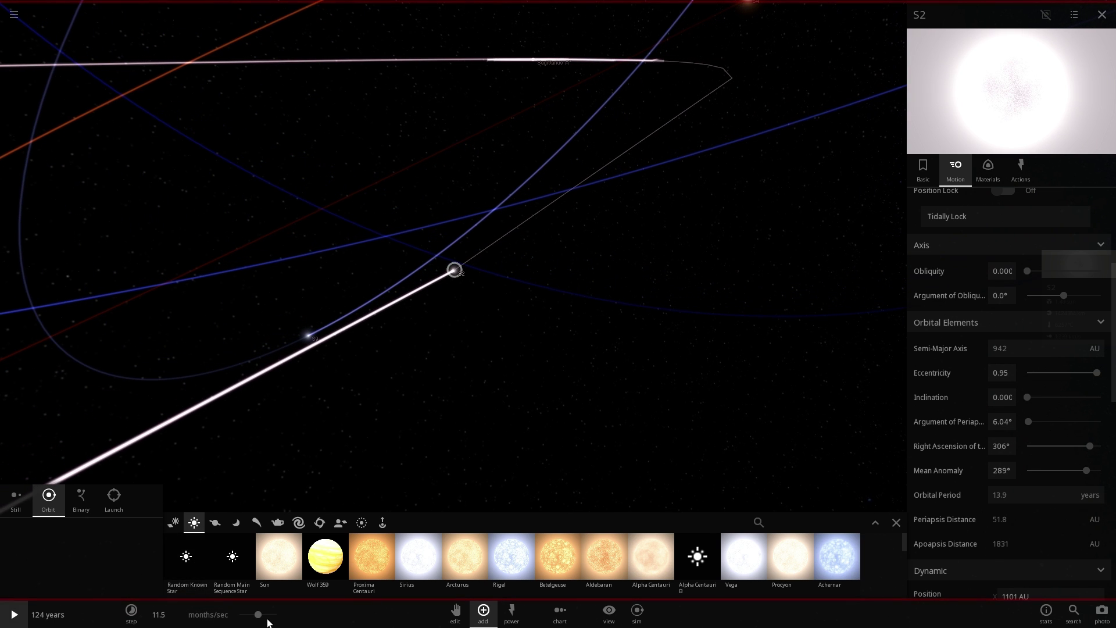
key("space")
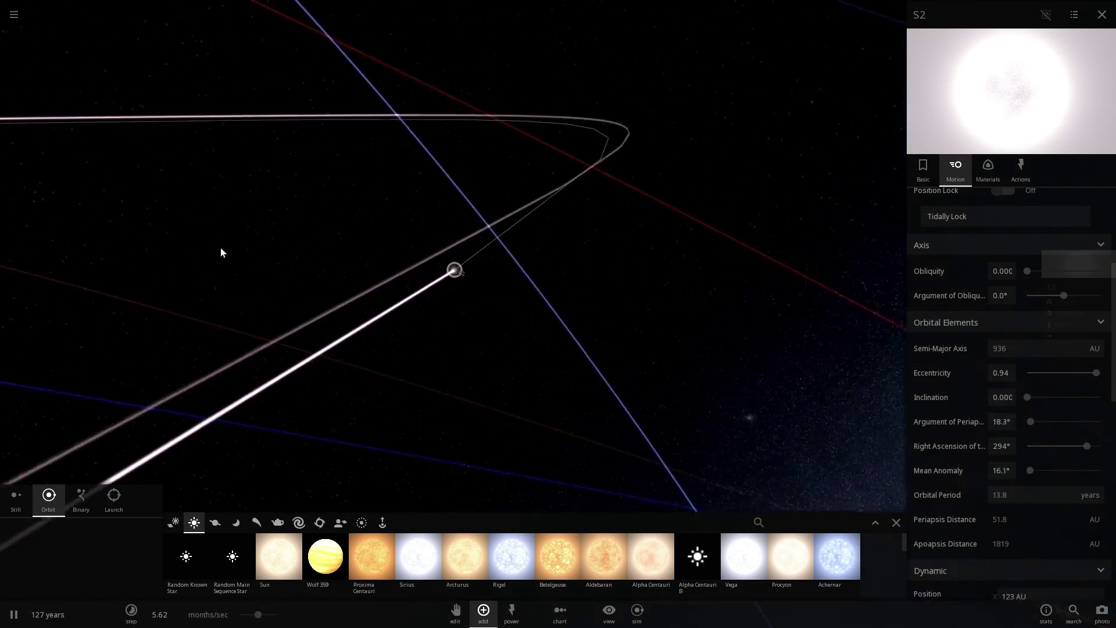
scroll(430, 256, "down", 10)
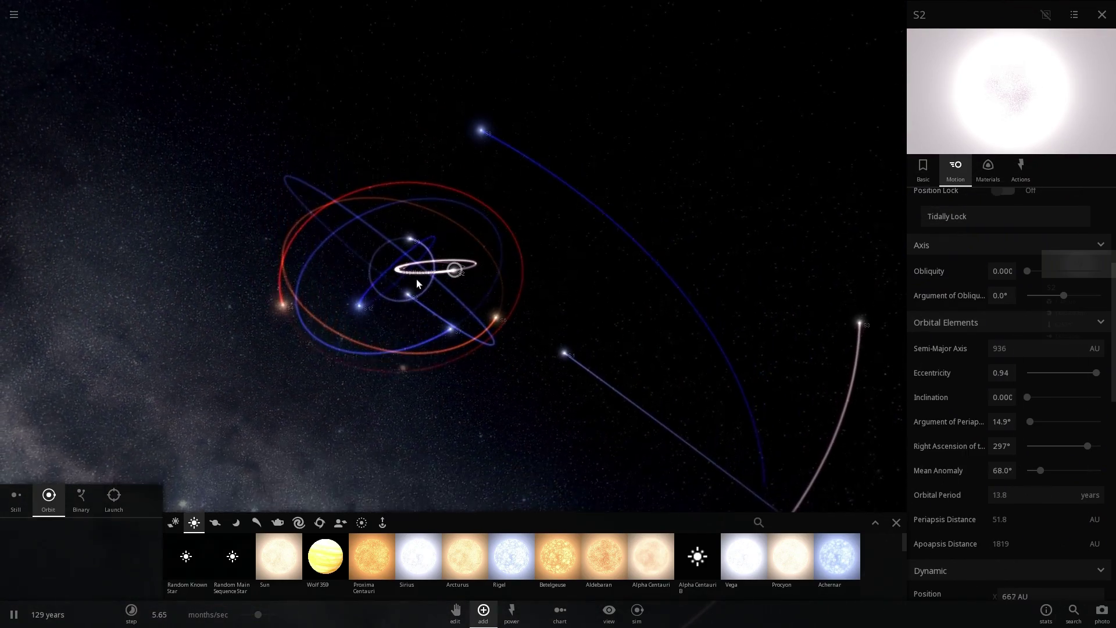
Centre the view on Sagittarius A* and pull back to observe the orbits of the surrounding stars.
double_click(391, 271)
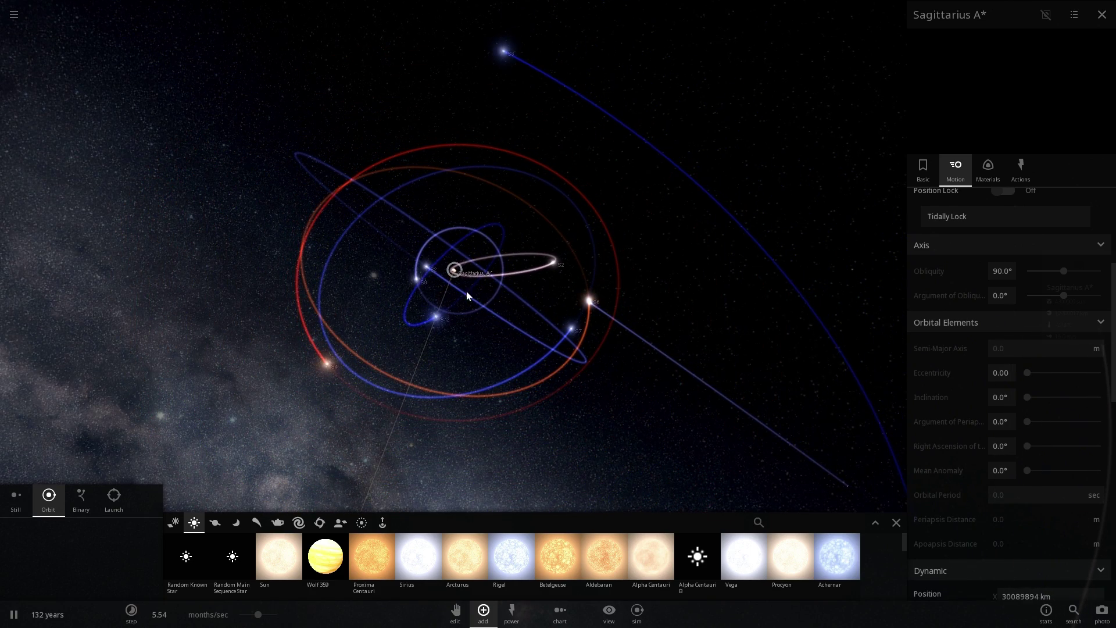
left_click_drag(510, 302, 491, 293)
scroll(491, 293, "down", 2)
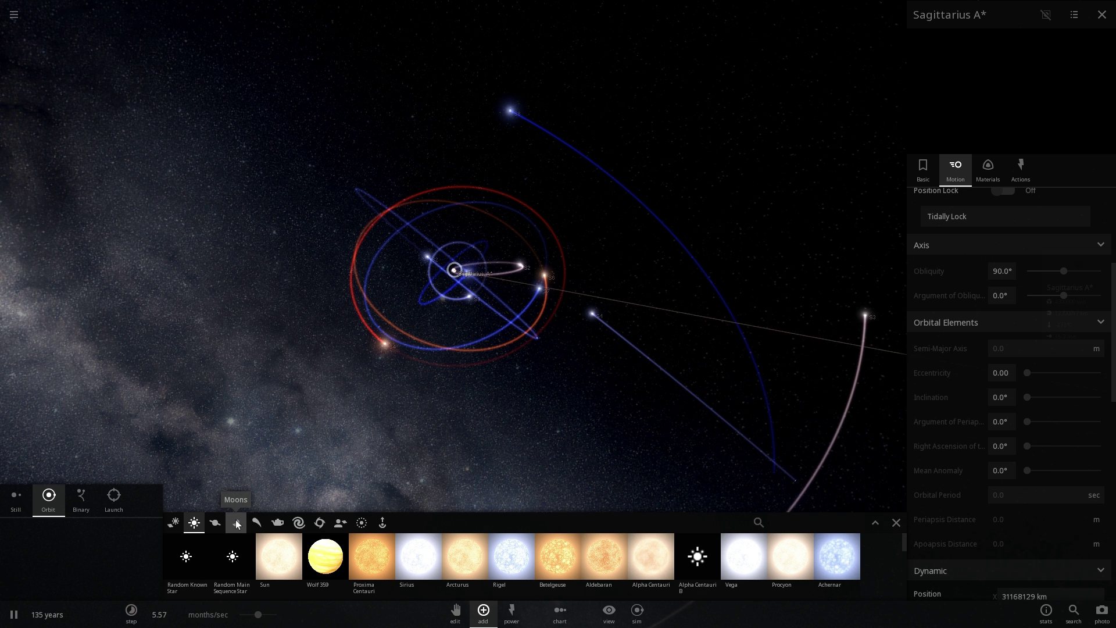
scroll(391, 385, "down", 2)
left_click_drag(403, 367, 374, 368)
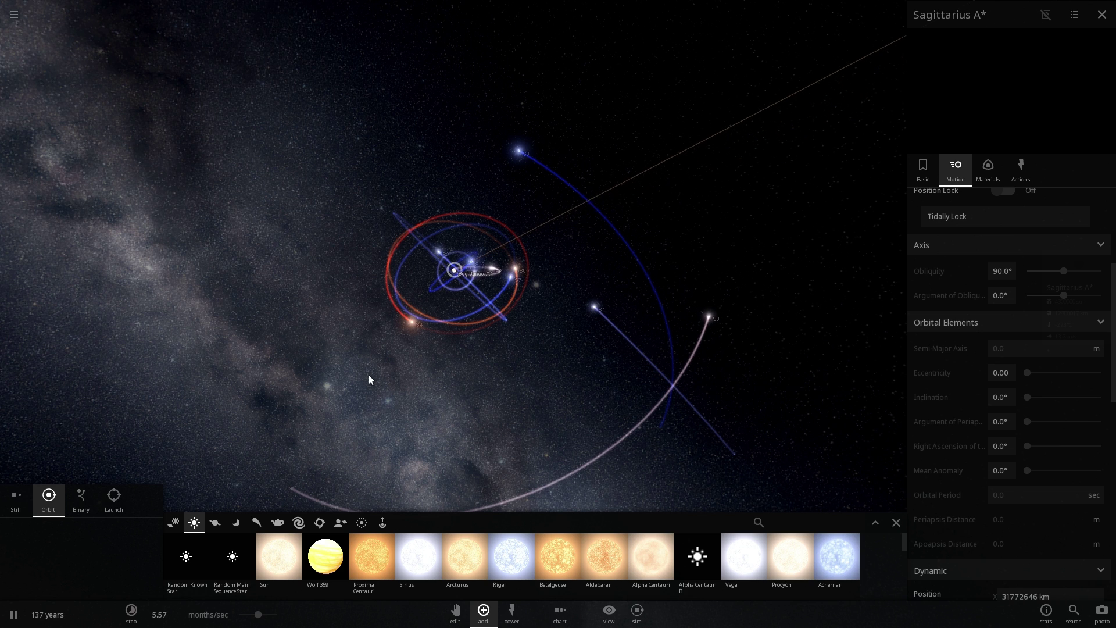
scroll(368, 375, "down", 3)
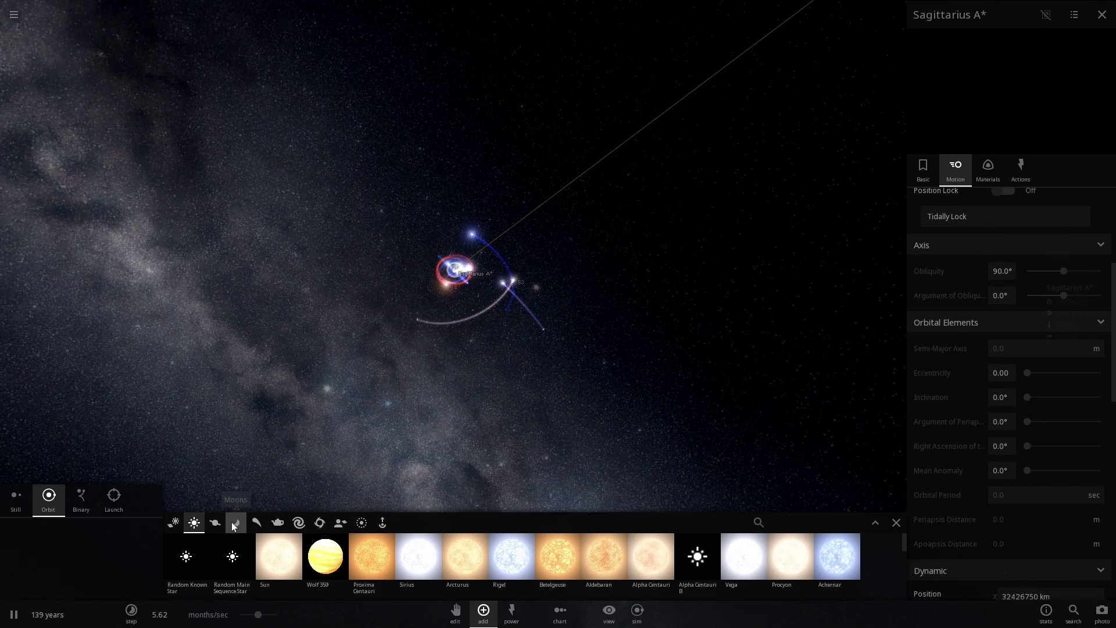
Add an intermediate black hole of 1300 solar masses orbiting Sagittarius A* at a distance of about 3.08 light years.
left_click(329, 523)
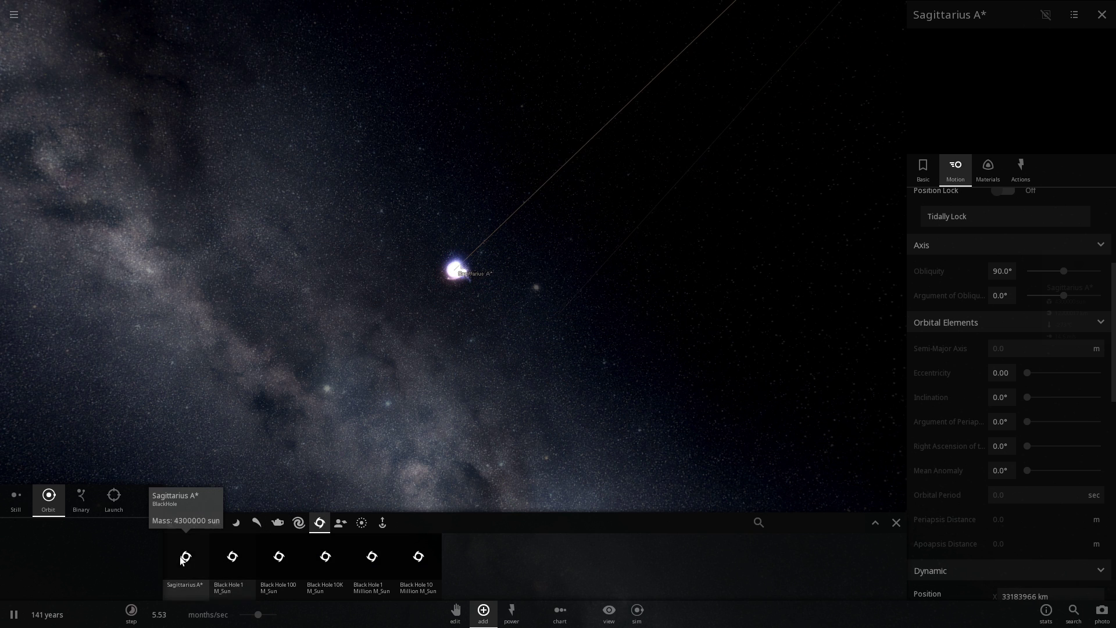
left_click(232, 557)
left_click(277, 559)
left_click(319, 343)
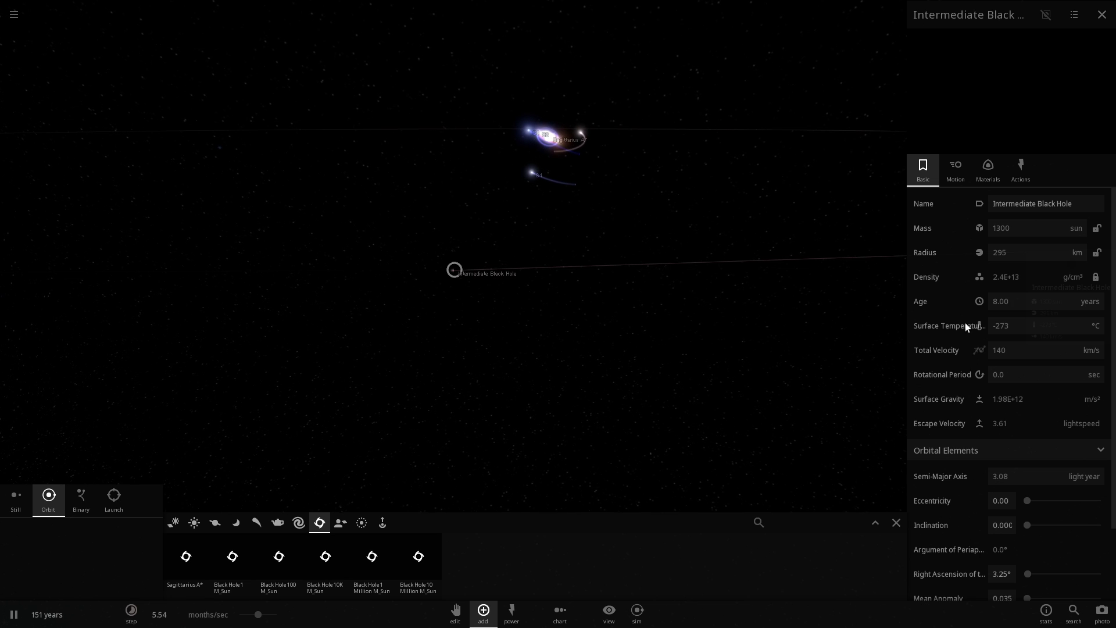
Examine the intermediate black hole's orbital elements and speed up the simulation to a target of about 1.74 years per second.
scroll(995, 320, "down", 3)
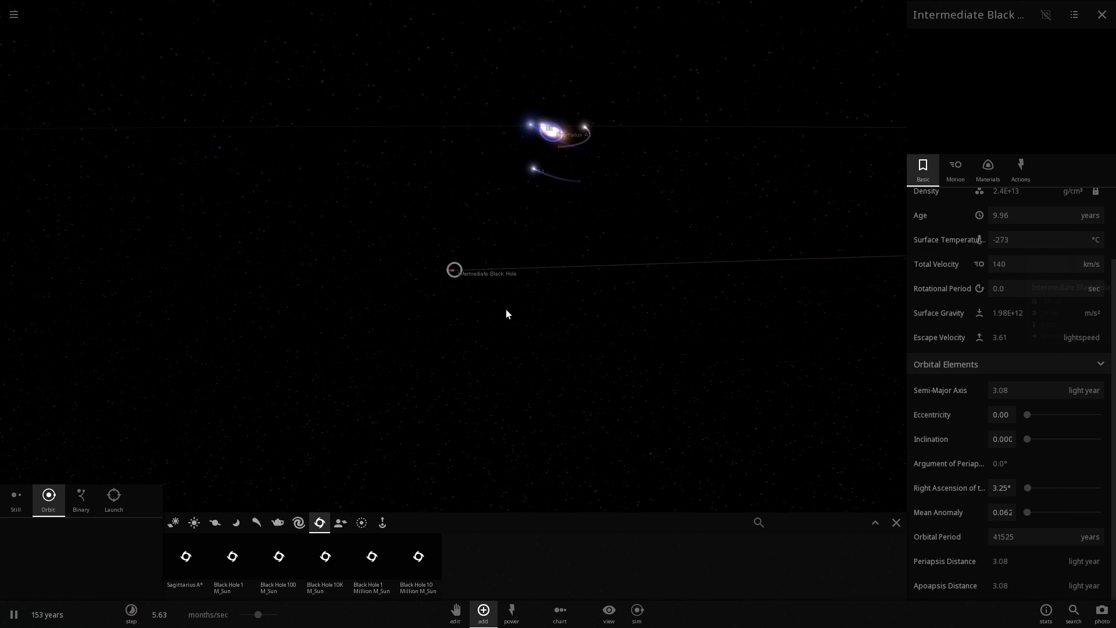
left_click_drag(506, 310, 529, 287)
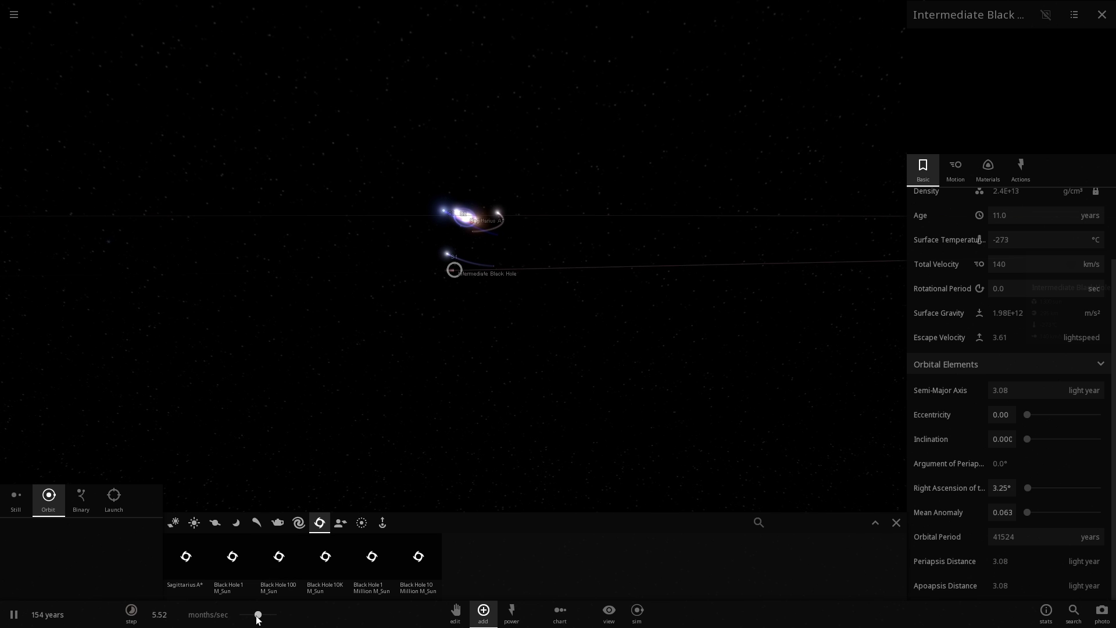
left_click_drag(385, 353, 407, 340)
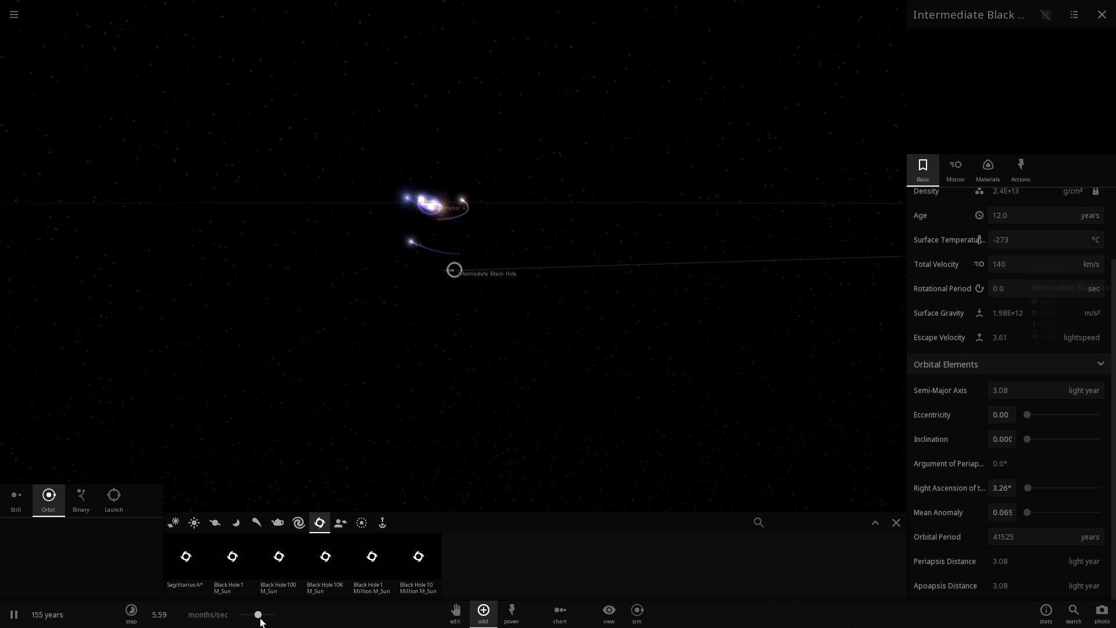
left_click_drag(260, 618, 266, 618)
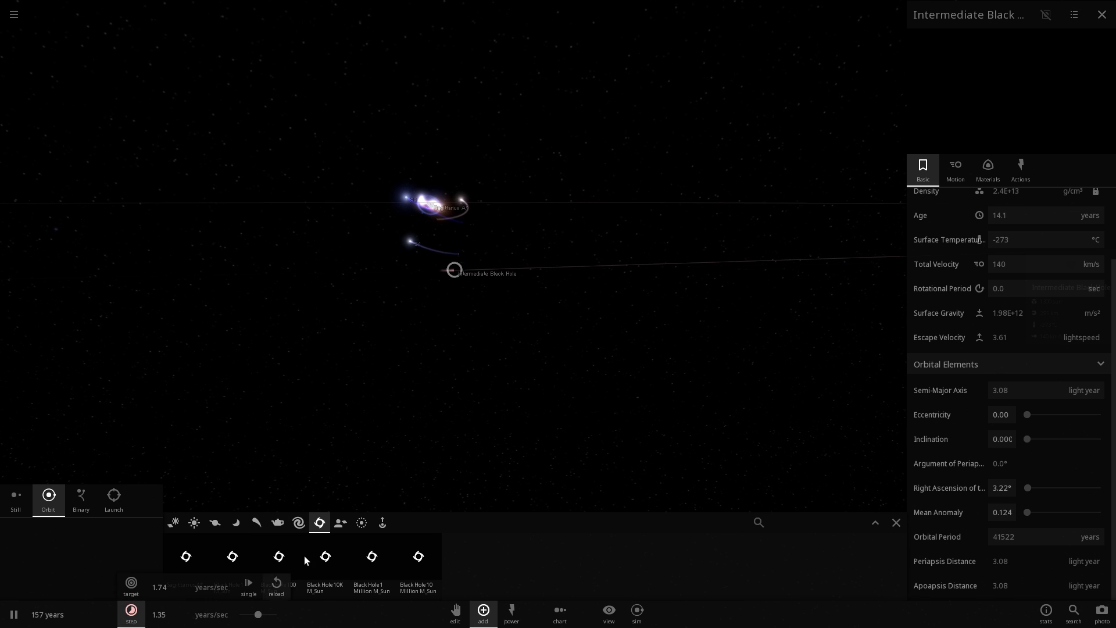